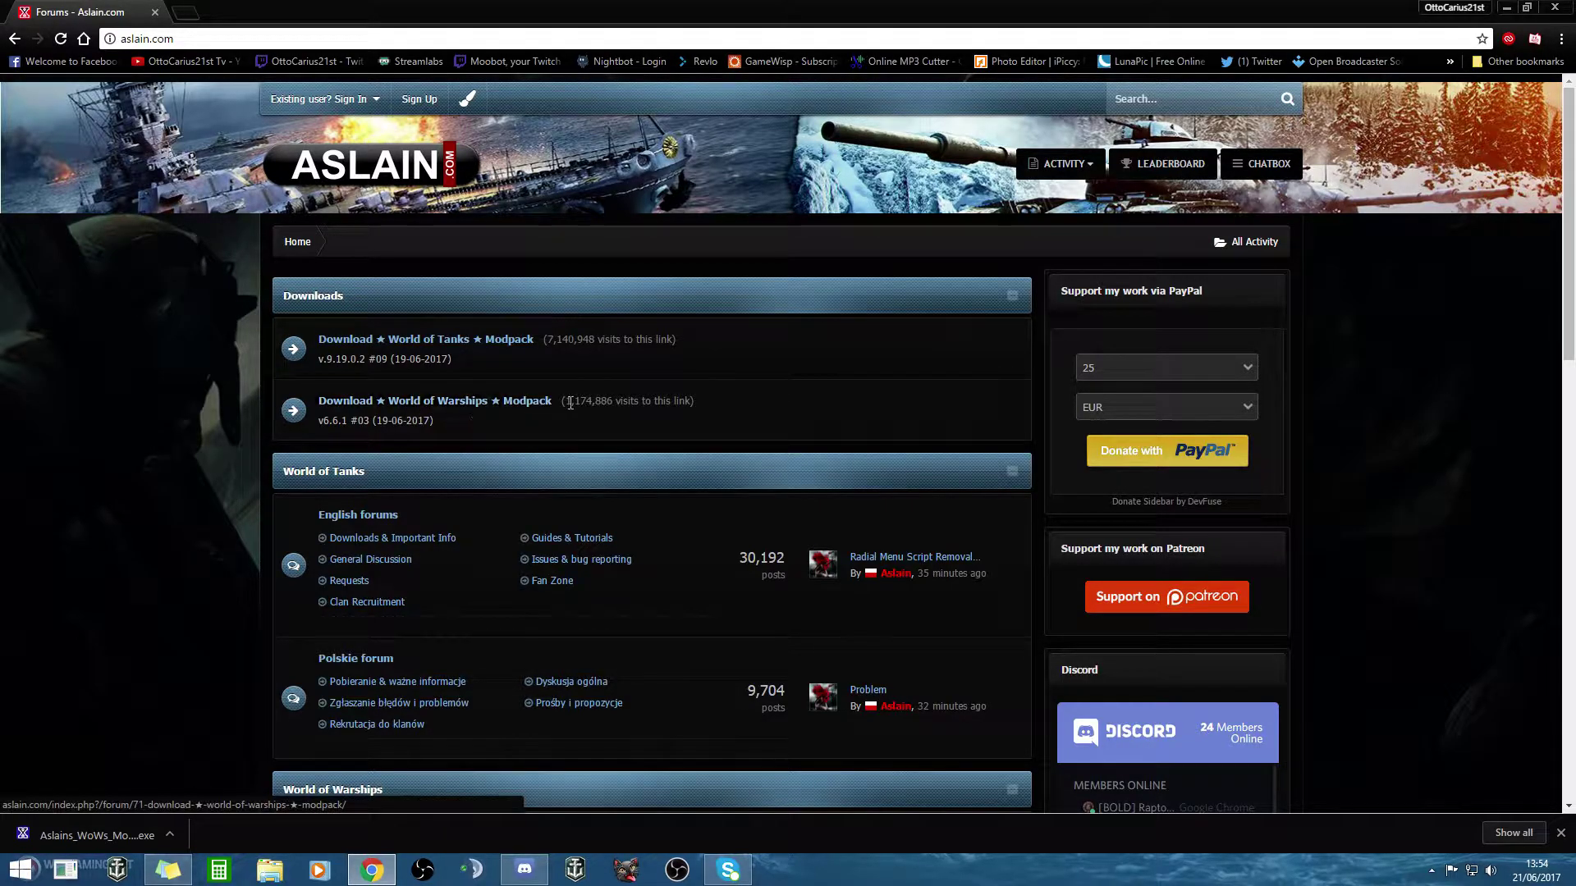
Step: Open the World of Warships Modpack download topic and locate the download links for Aslain's WoWs ModPack v6.6.1 #03
drag(572, 402, 414, 405)
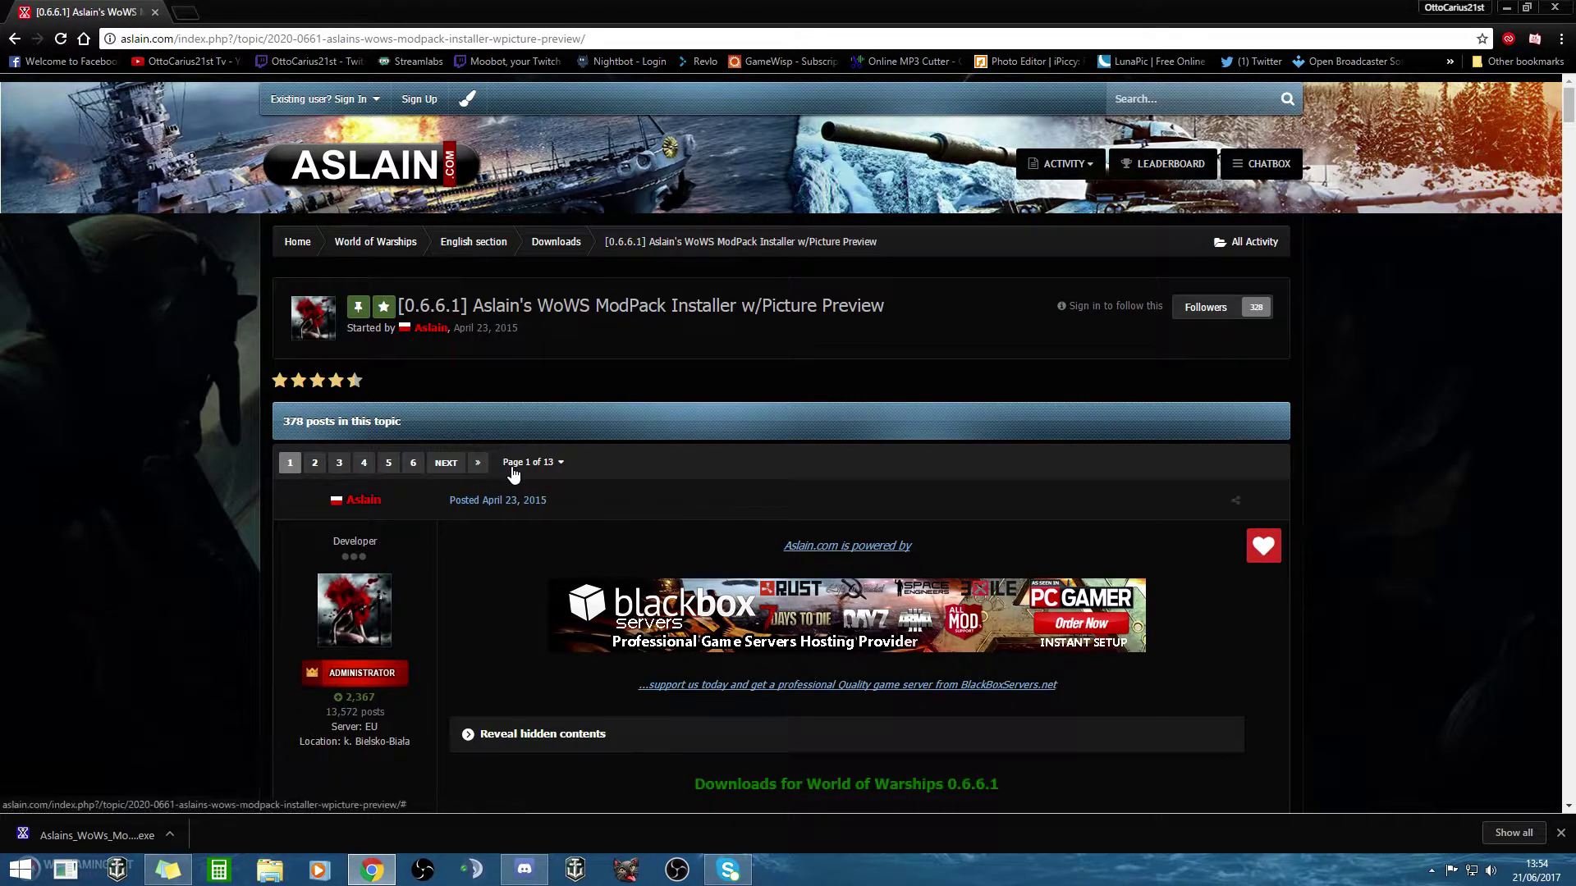
scroll(512, 467, down, 3)
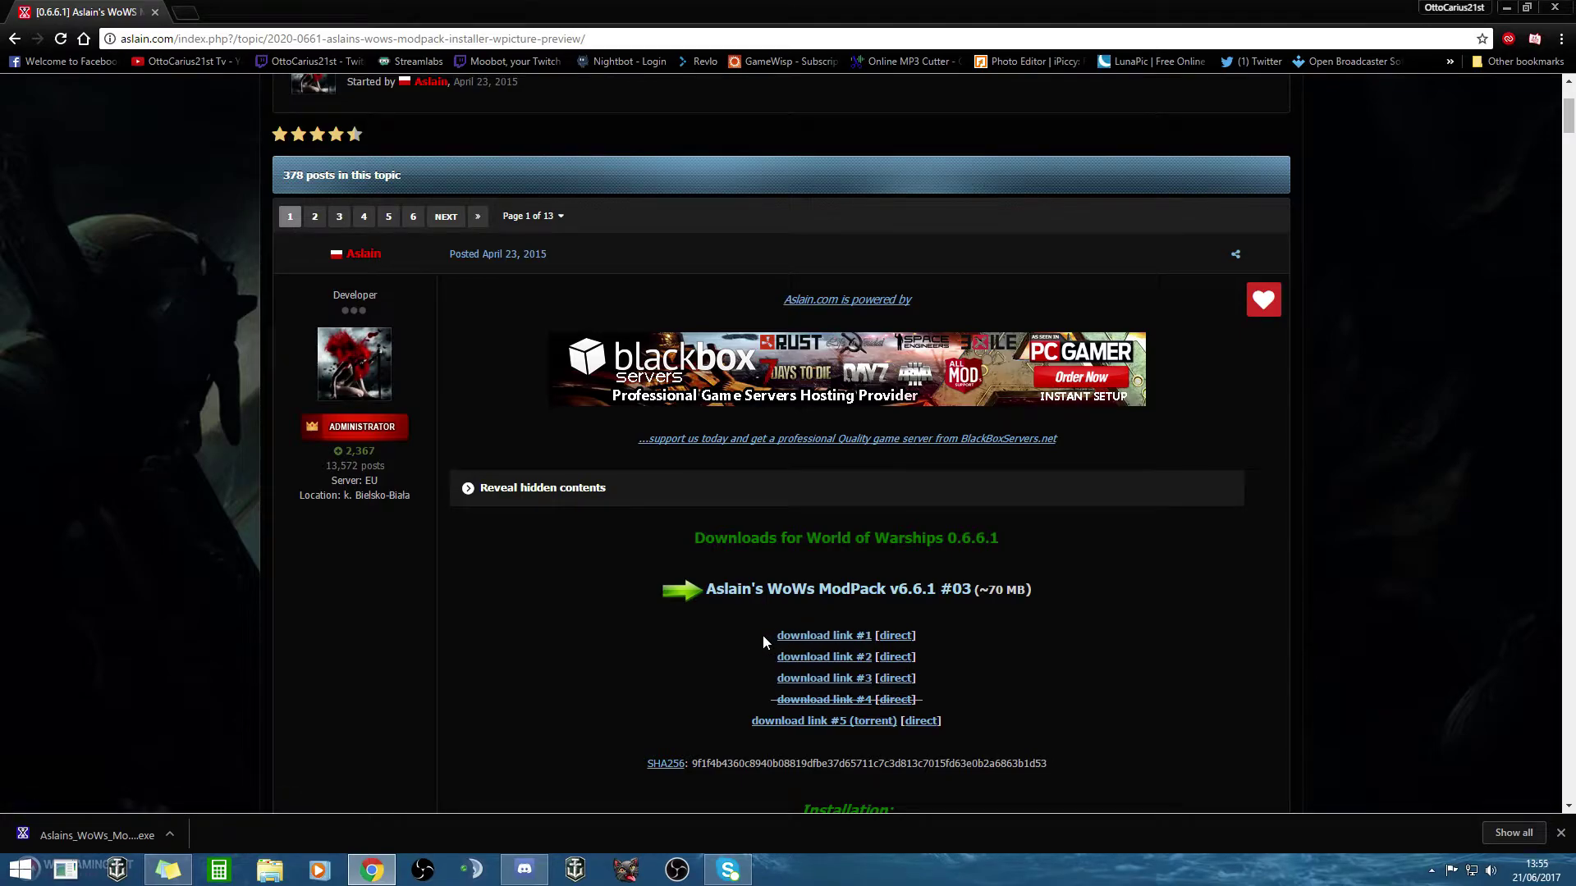
mouse_move(1043, 588)
mouse_down()
mouse_move(704, 591)
mouse_move(1018, 593)
mouse_up()
drag(919, 636, 876, 636)
click(985, 620)
Step: Run the downloaded Aslain's WoWs Modpack installer with English as the setup language
click(166, 835)
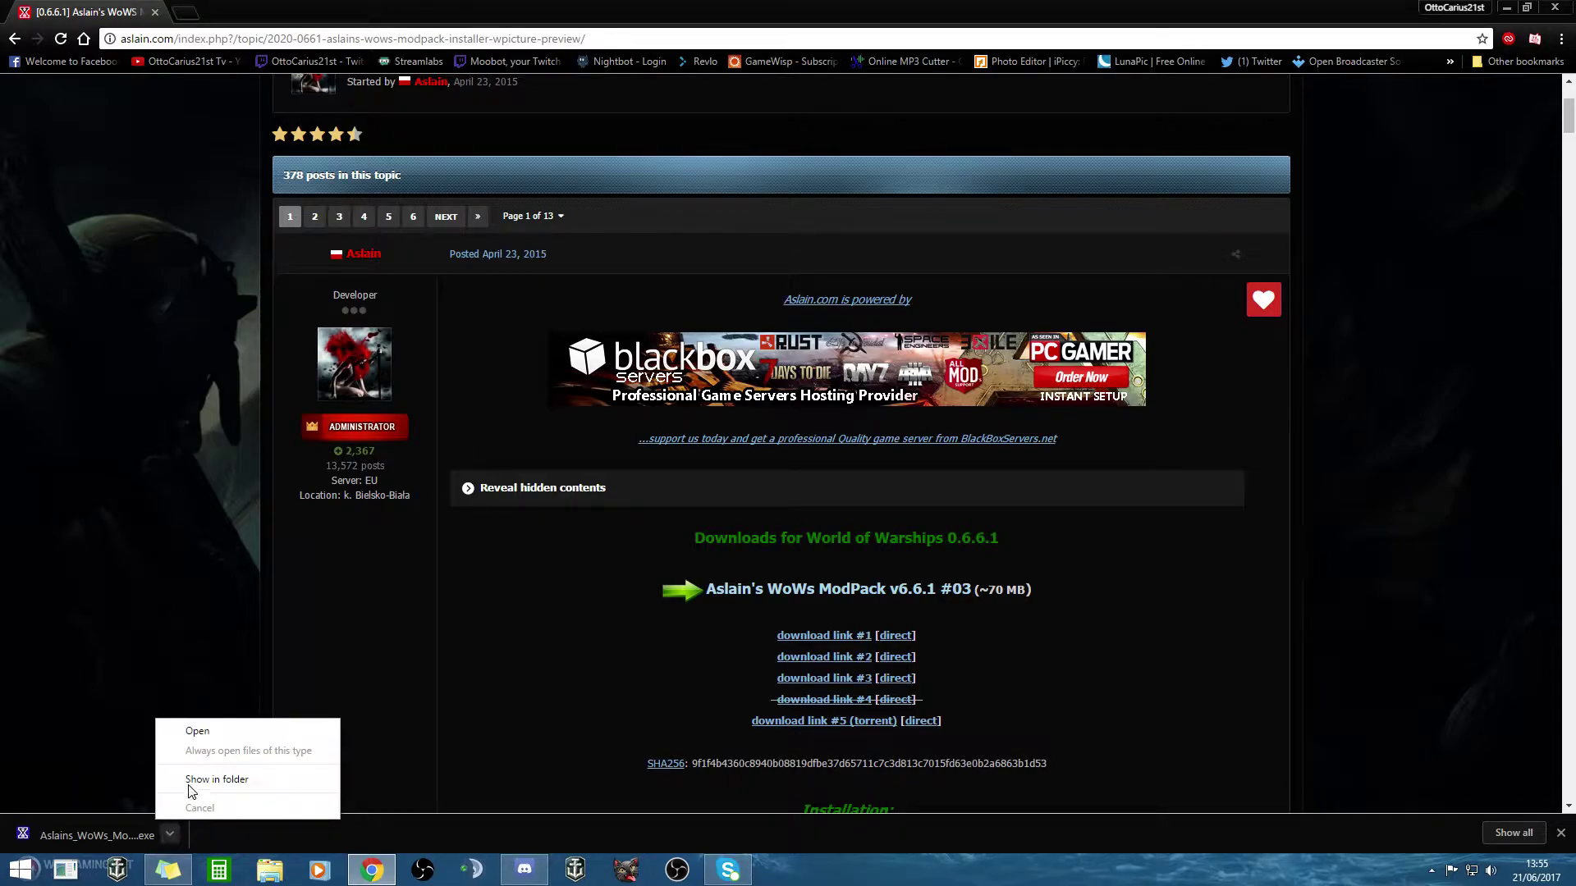
click(209, 730)
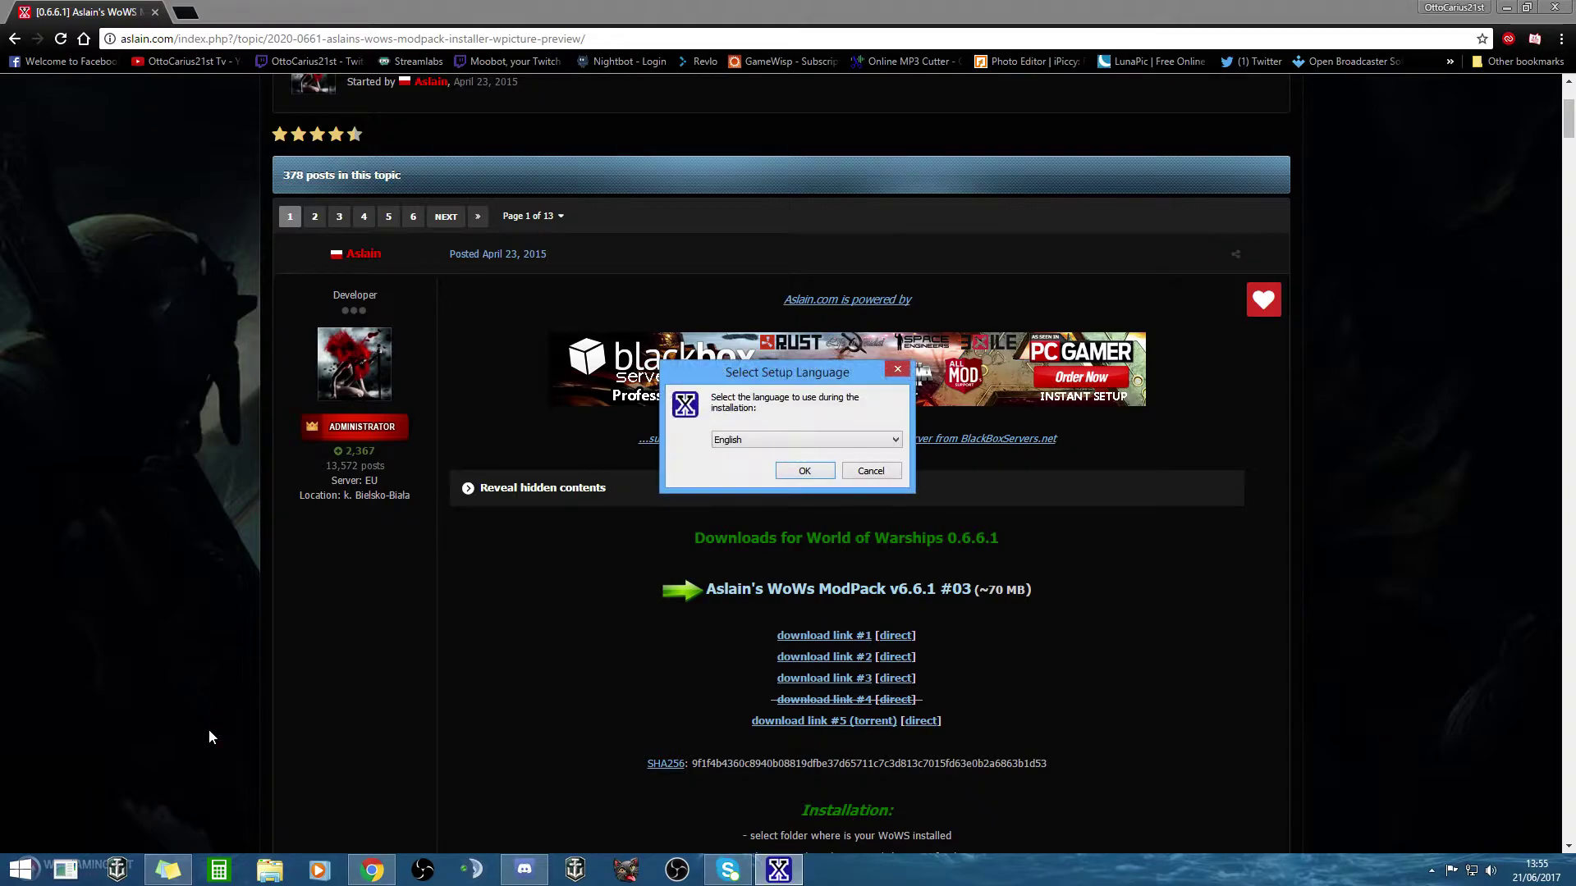
click(804, 471)
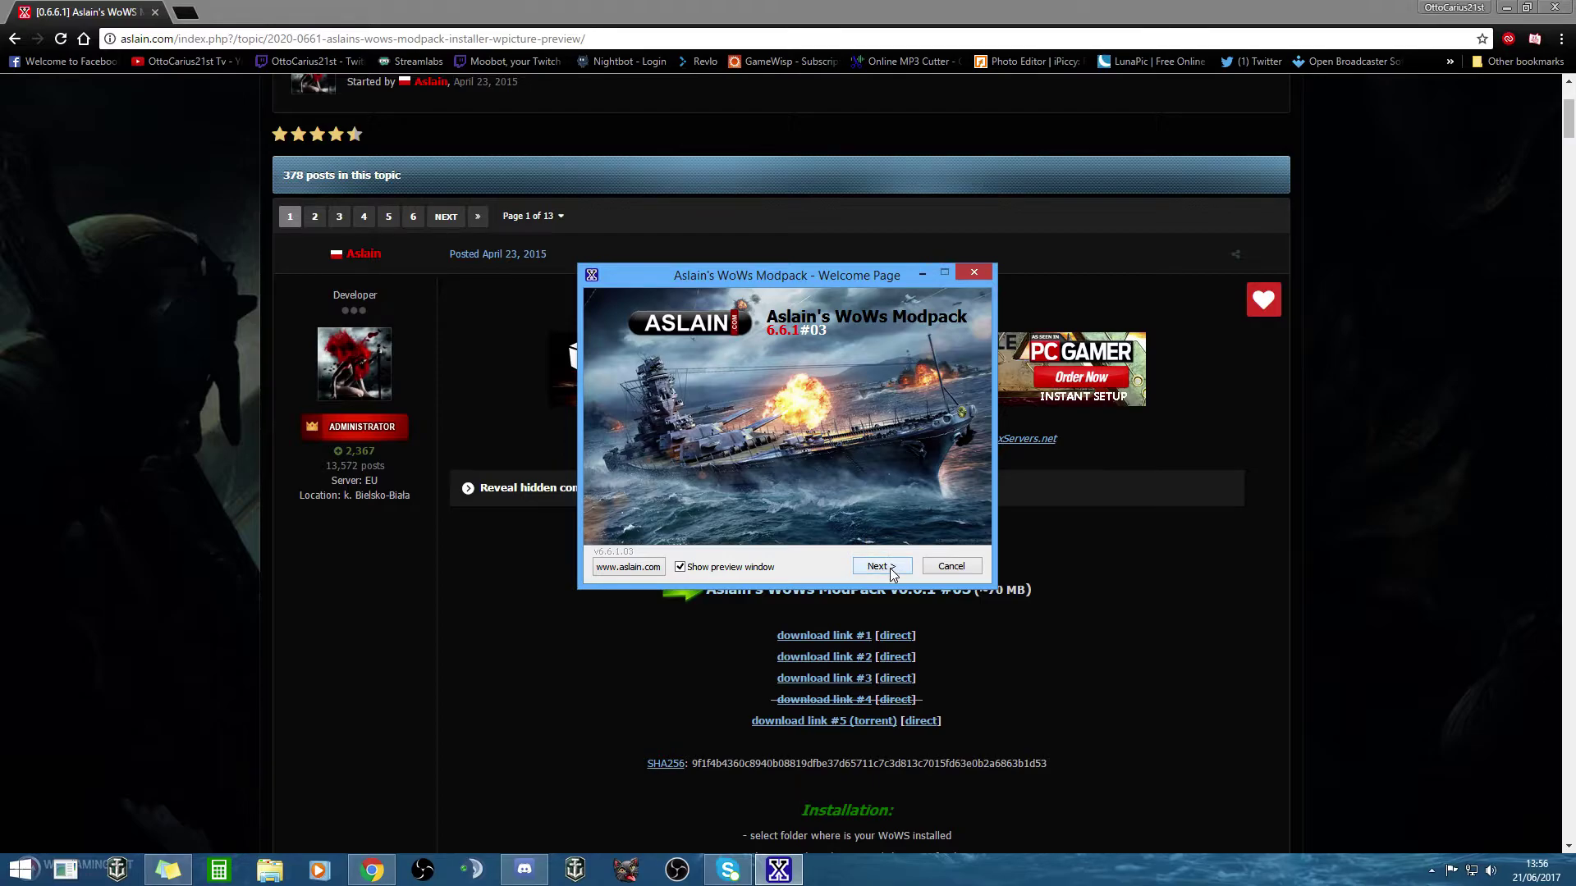
Step: Go through the installer's introductory pages and change log, and accept C:\Games\World_of_Warships as the installation folder
click(882, 566)
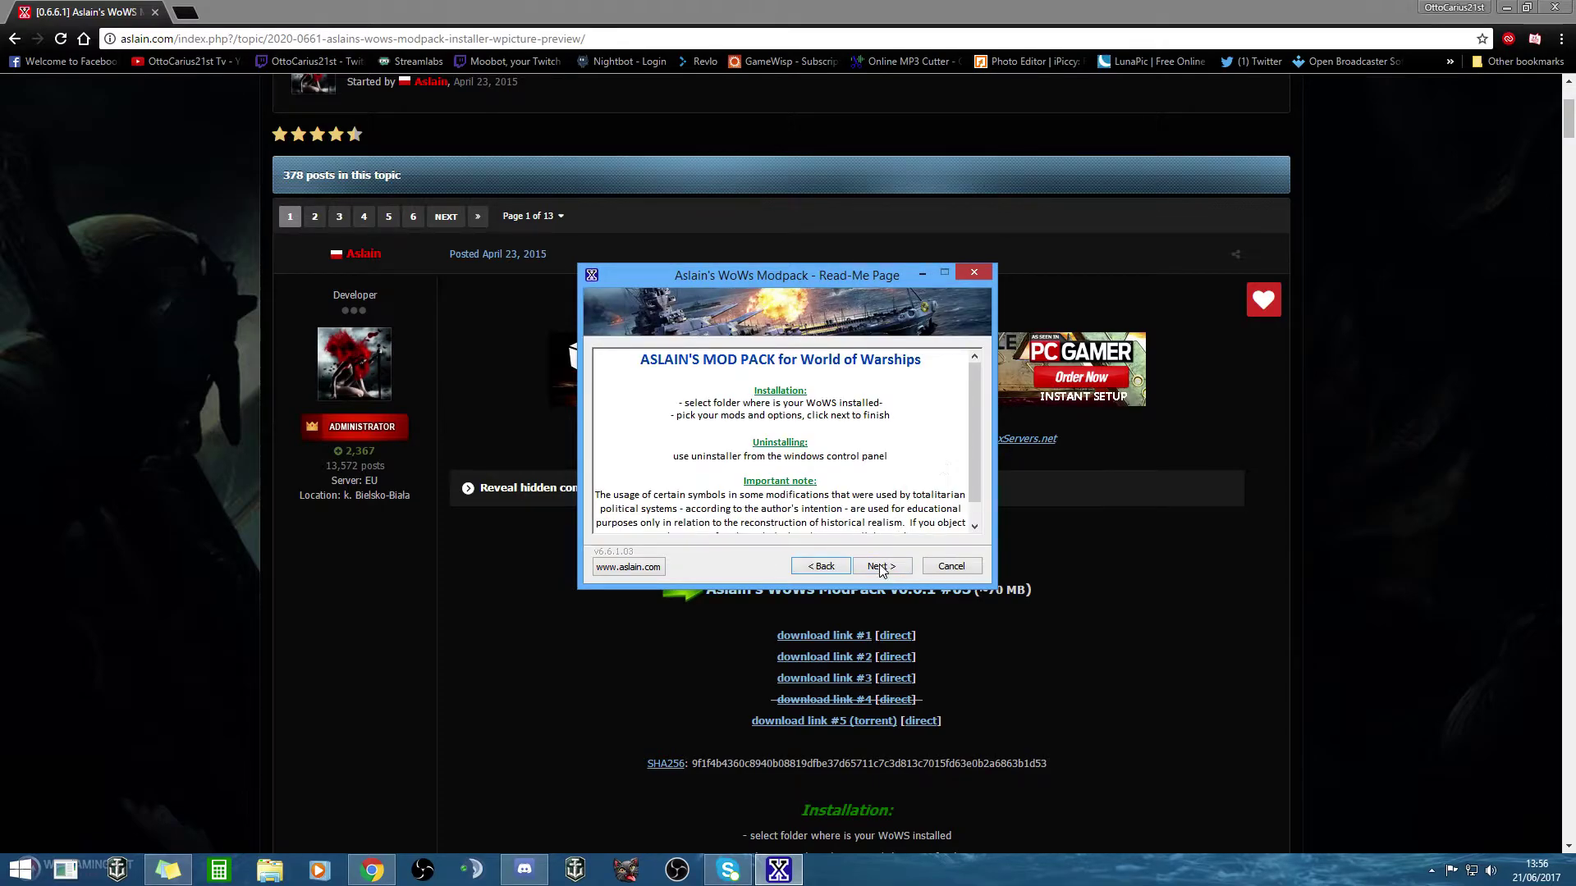
click(879, 566)
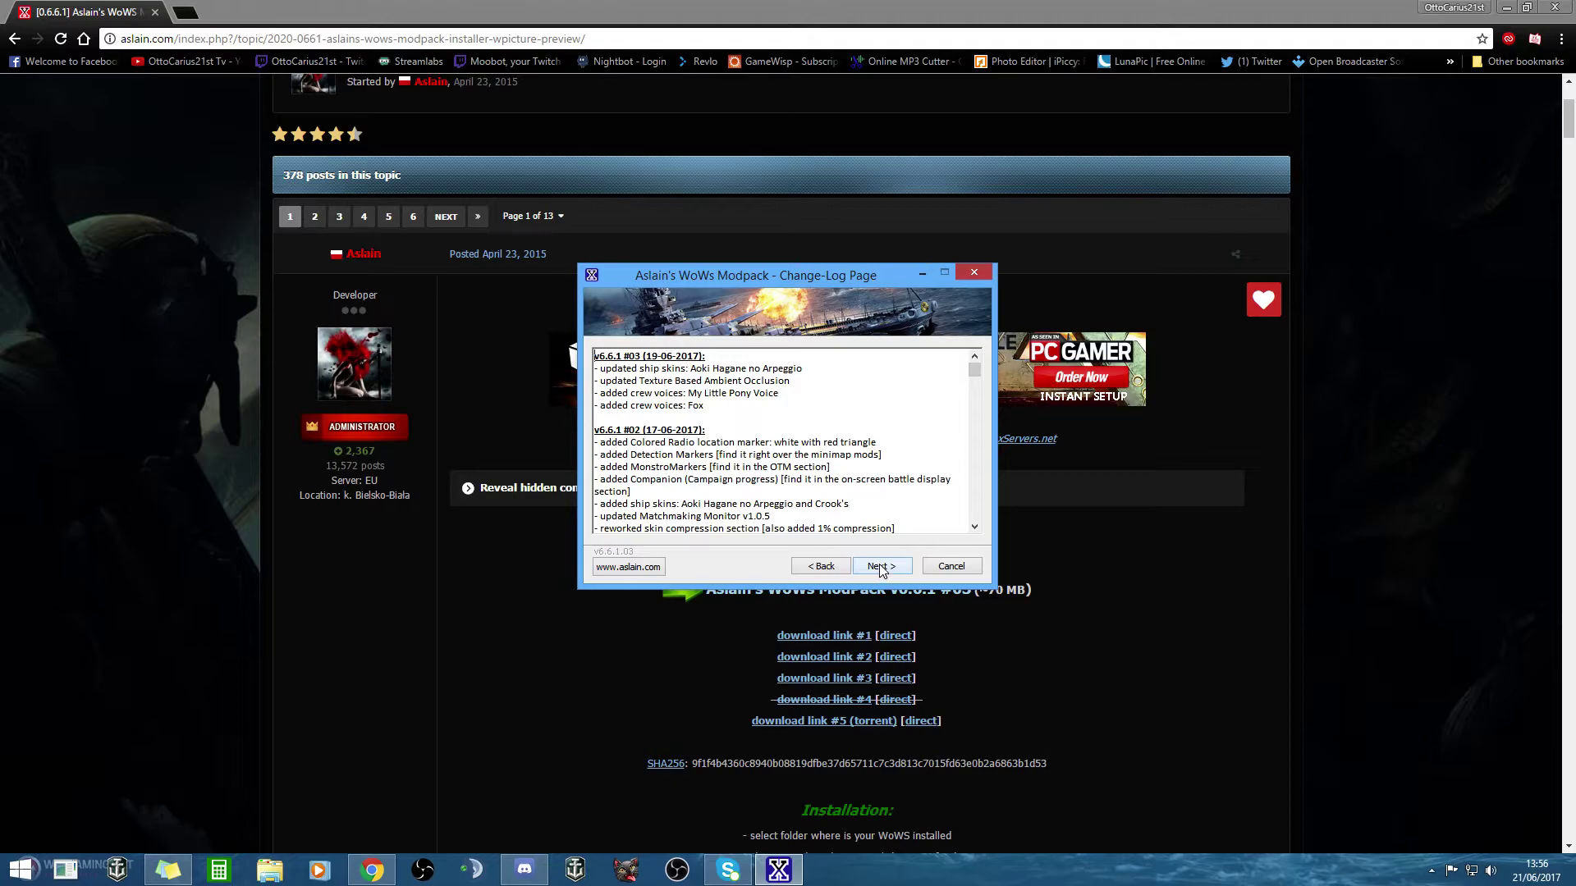
drag(973, 371, 970, 479)
scroll(949, 470, down, 5)
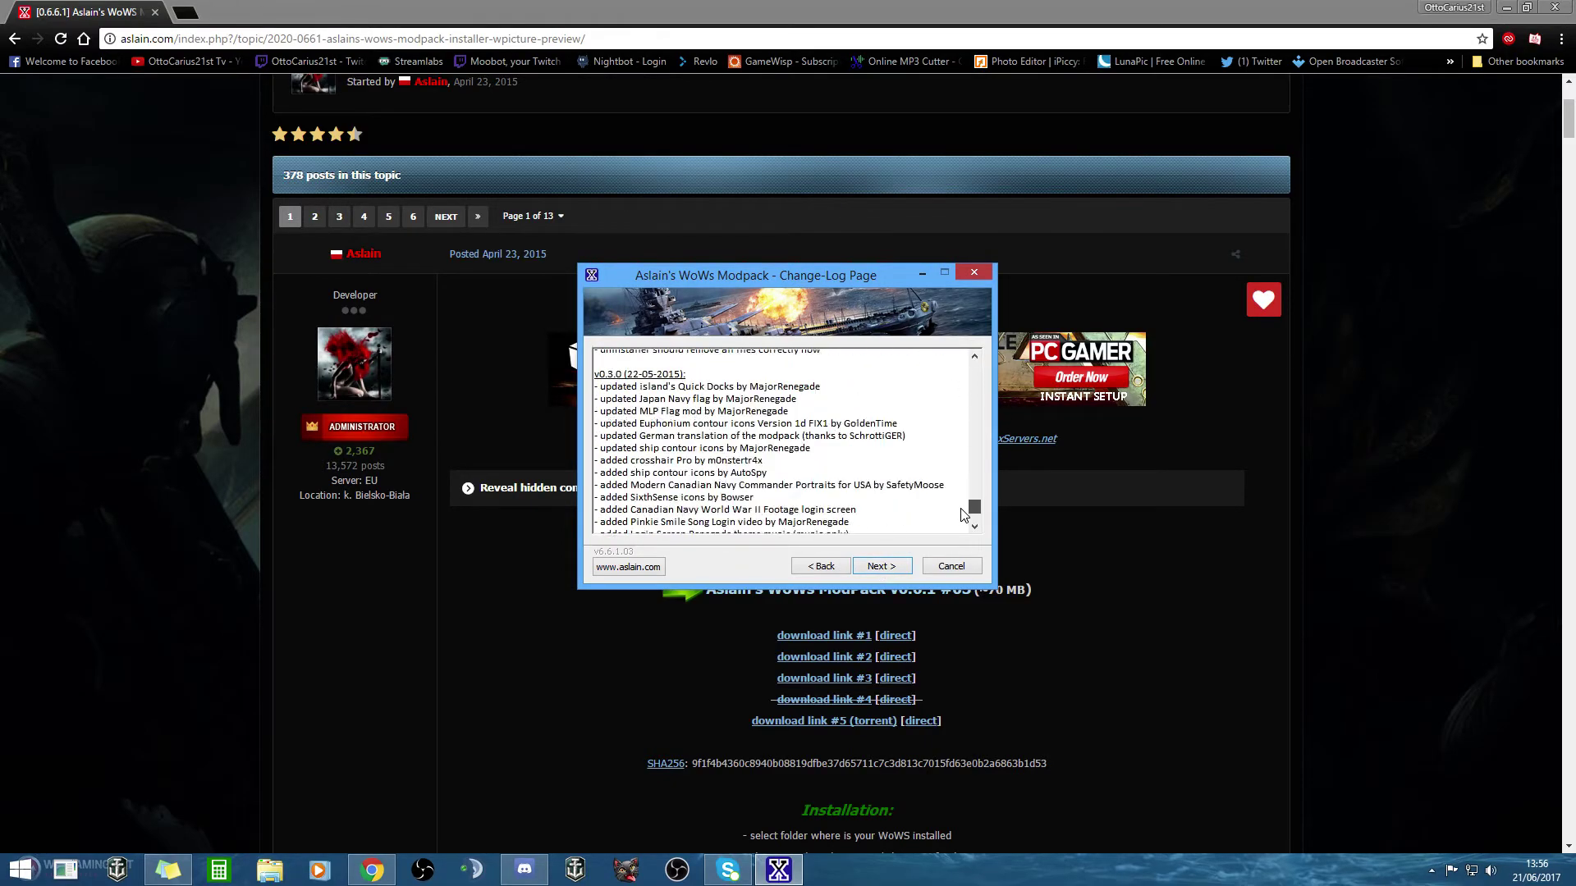
scroll(949, 470, up, 10)
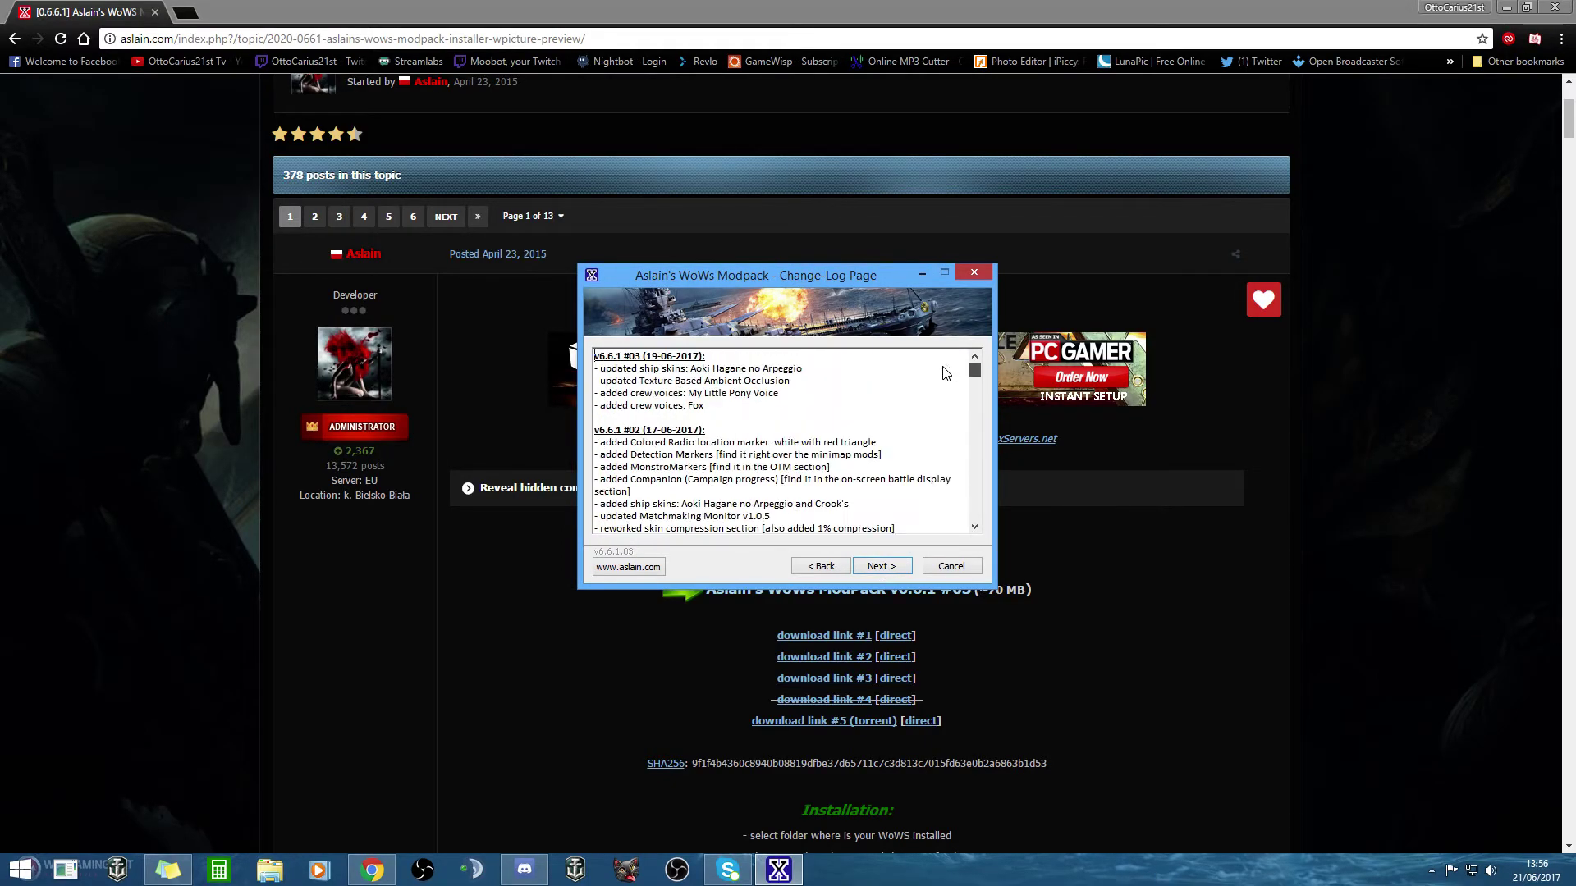
click(876, 566)
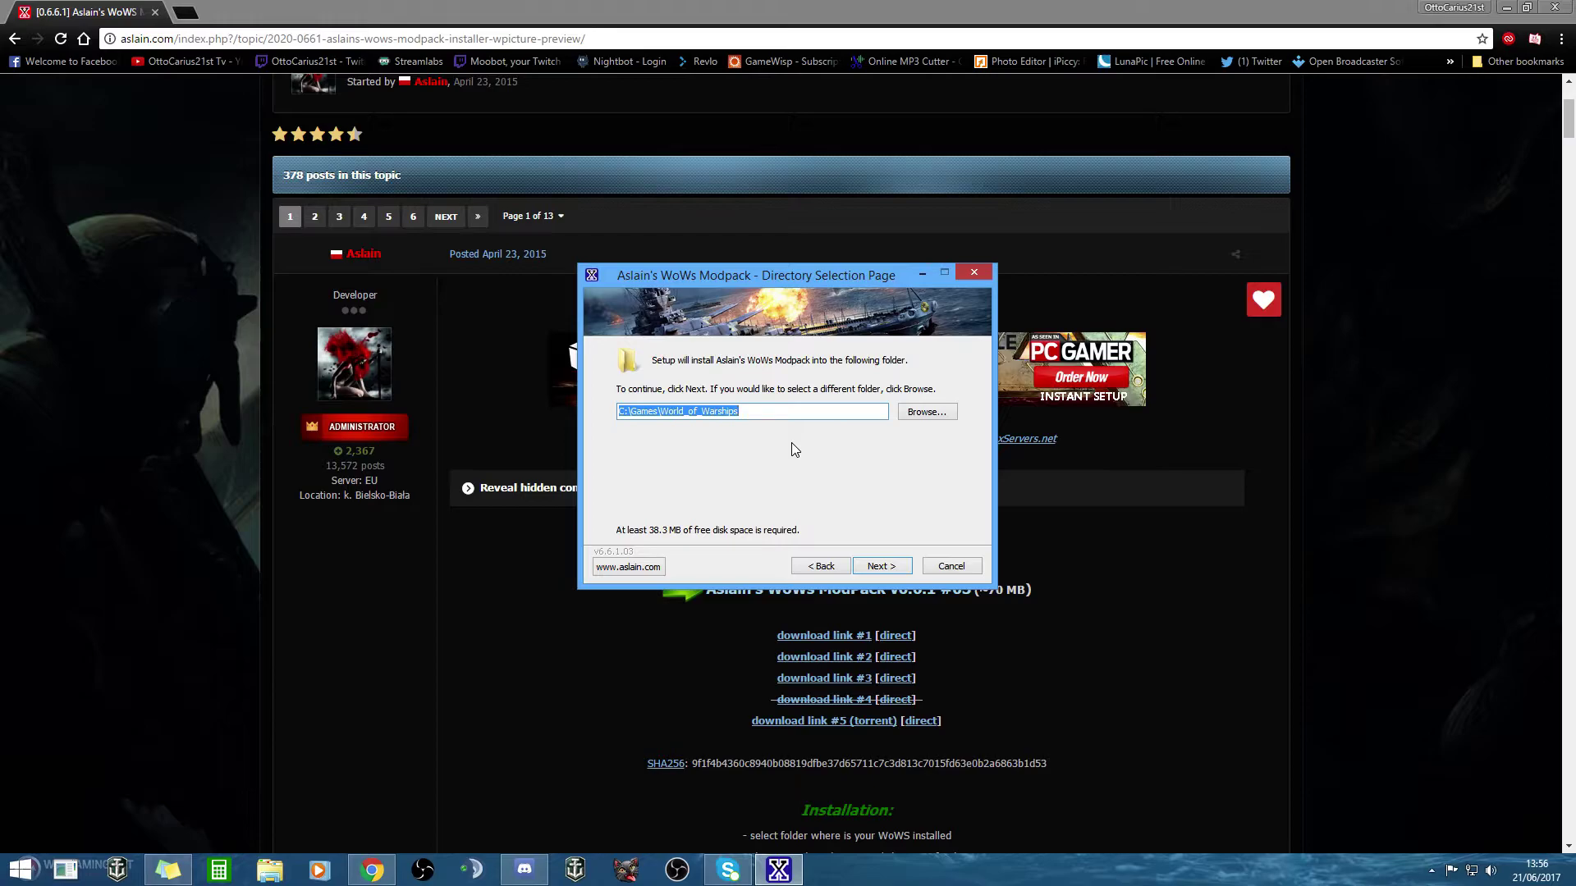
click(871, 568)
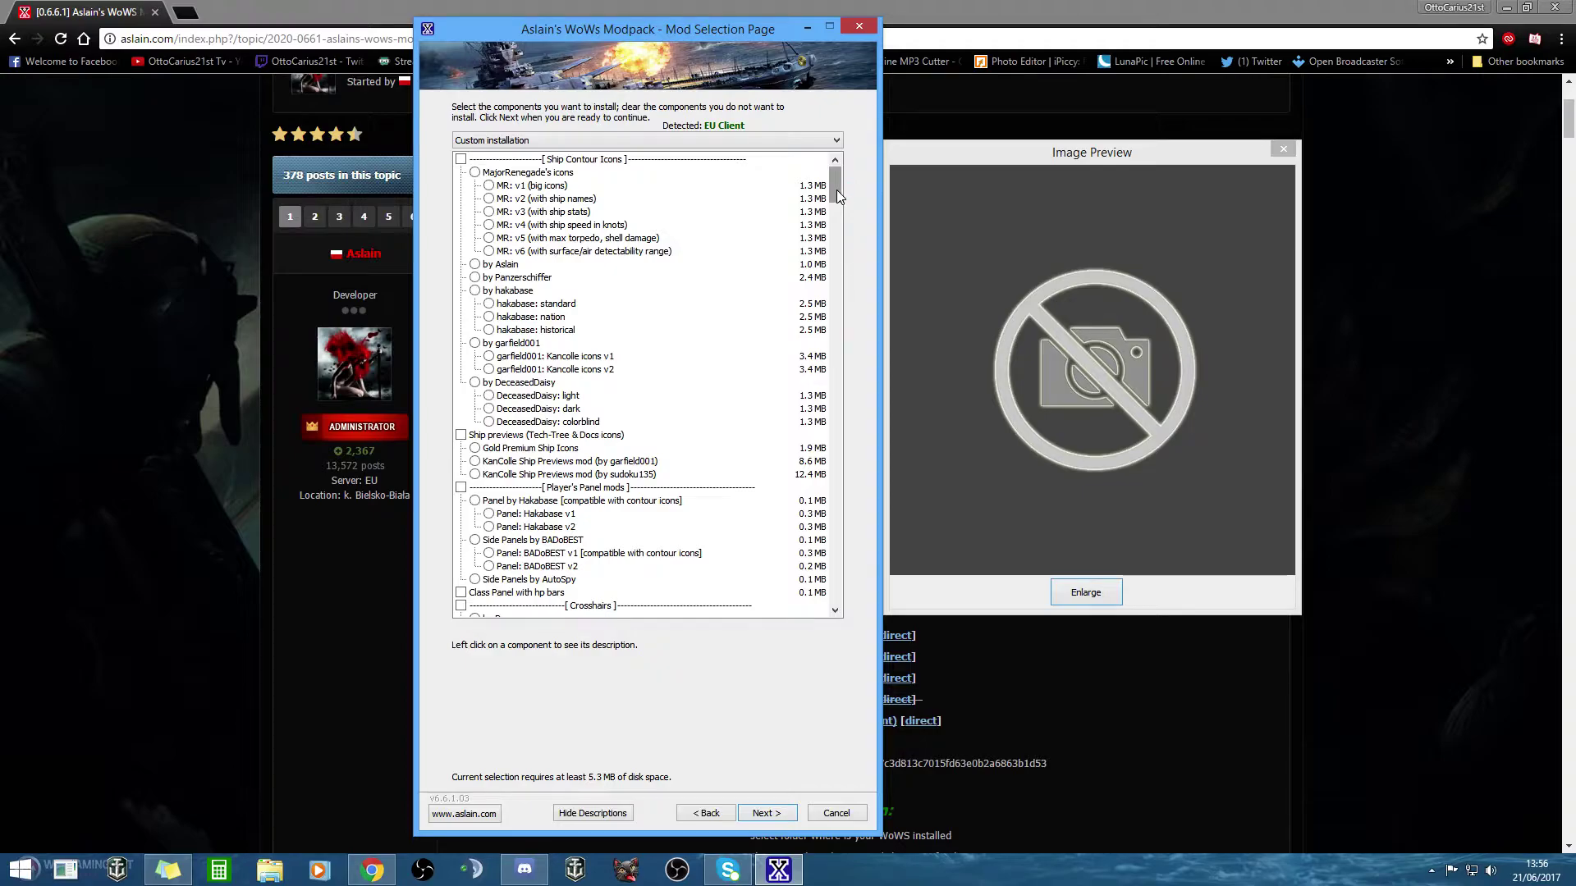
Step: In the Tweaks section of the mod list, enable only Training Room enabler and Region Changer
scroll(835, 189, down, 1)
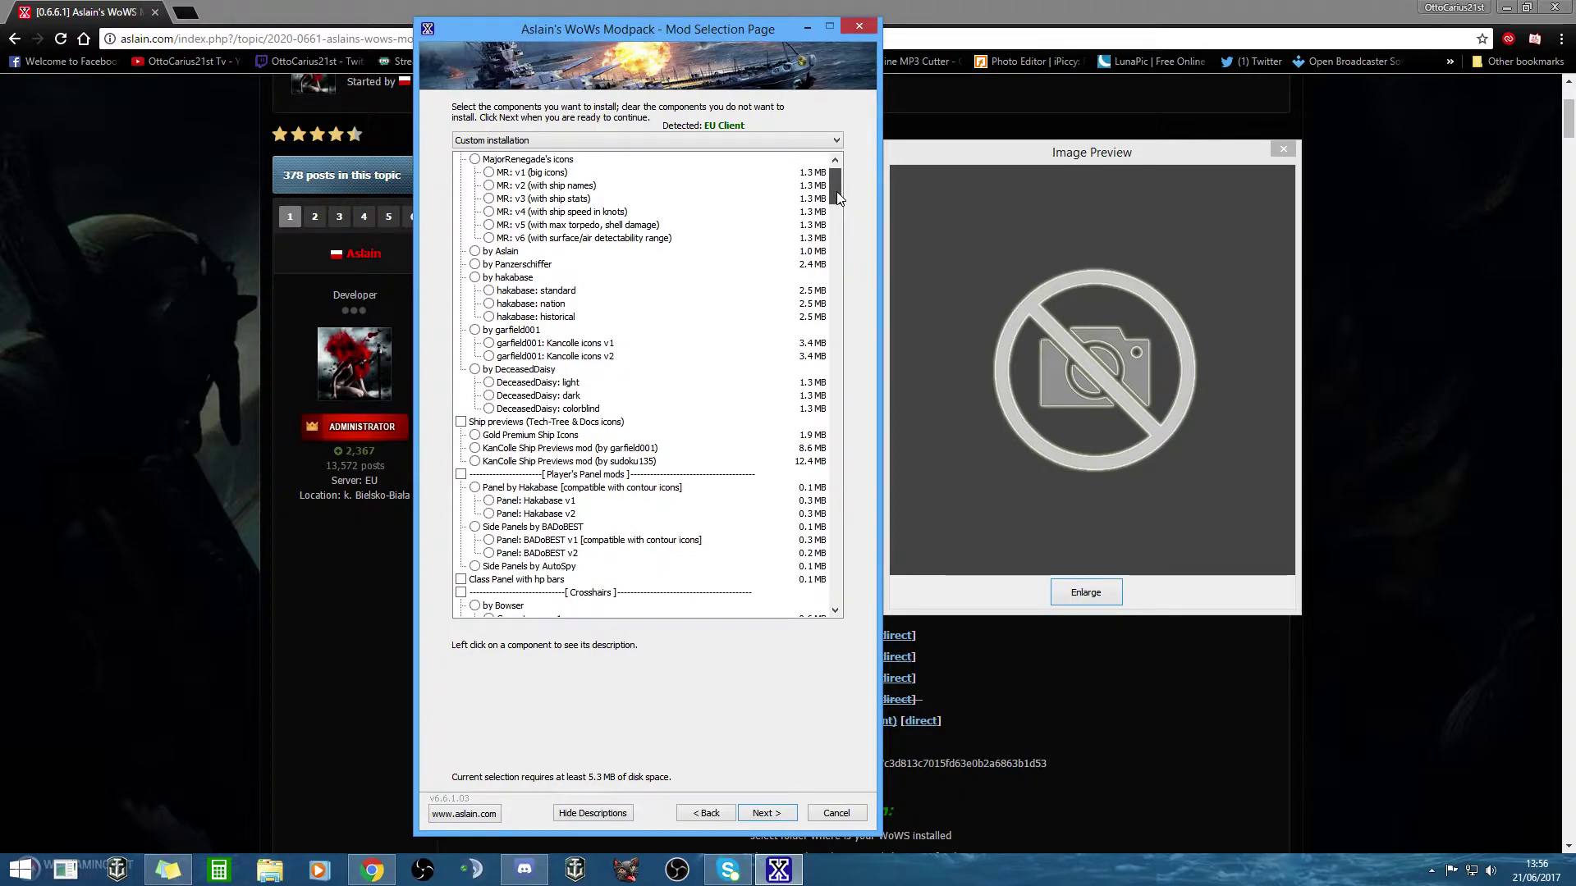
drag(837, 197, 835, 603)
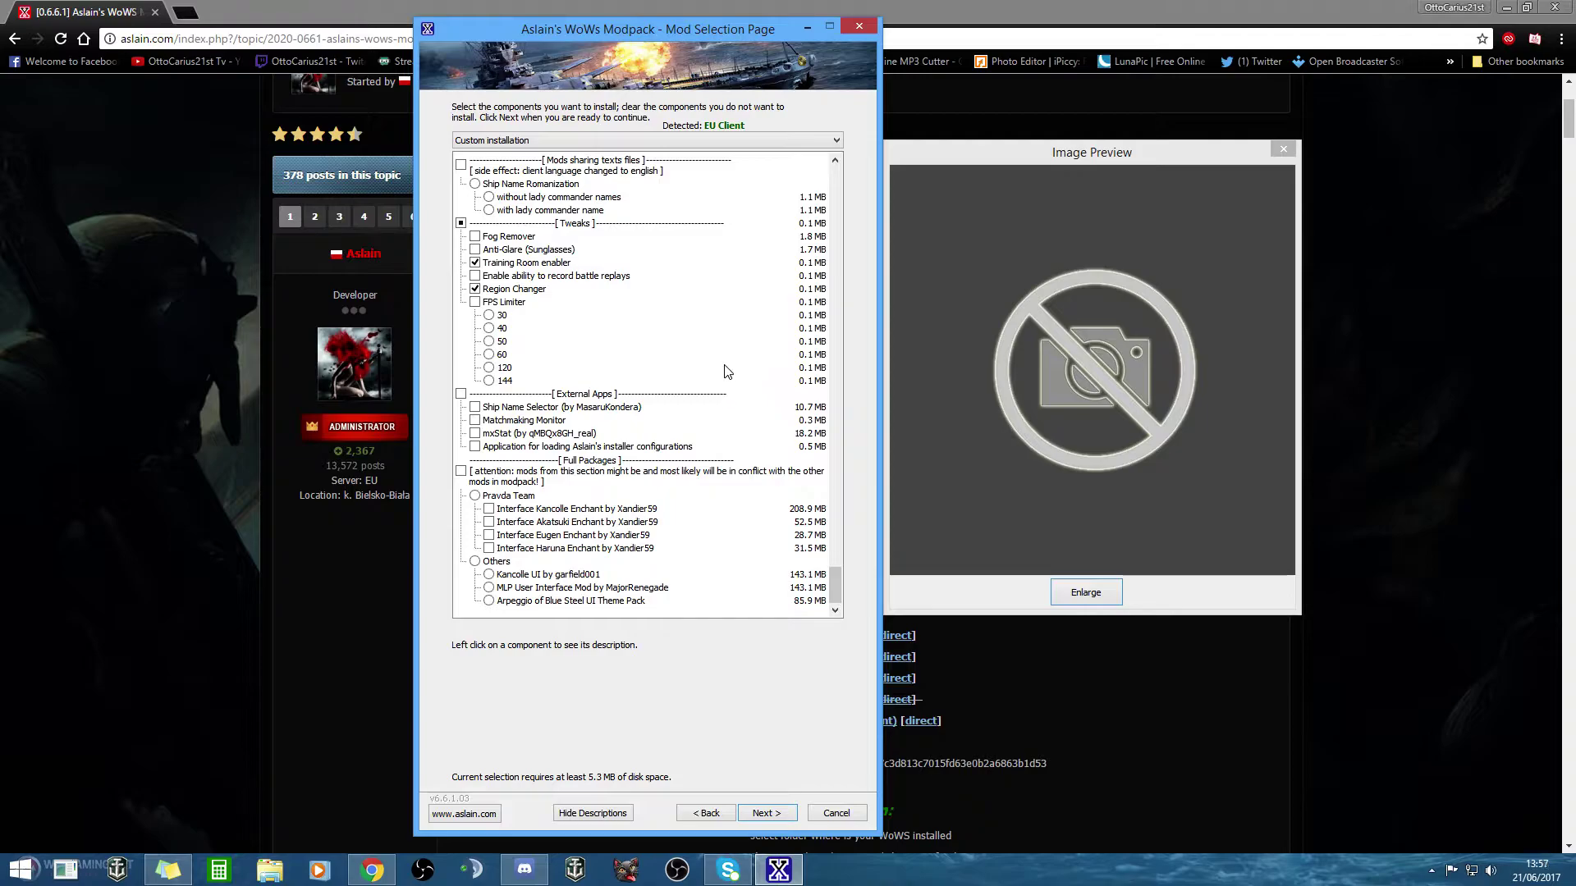
click(601, 225)
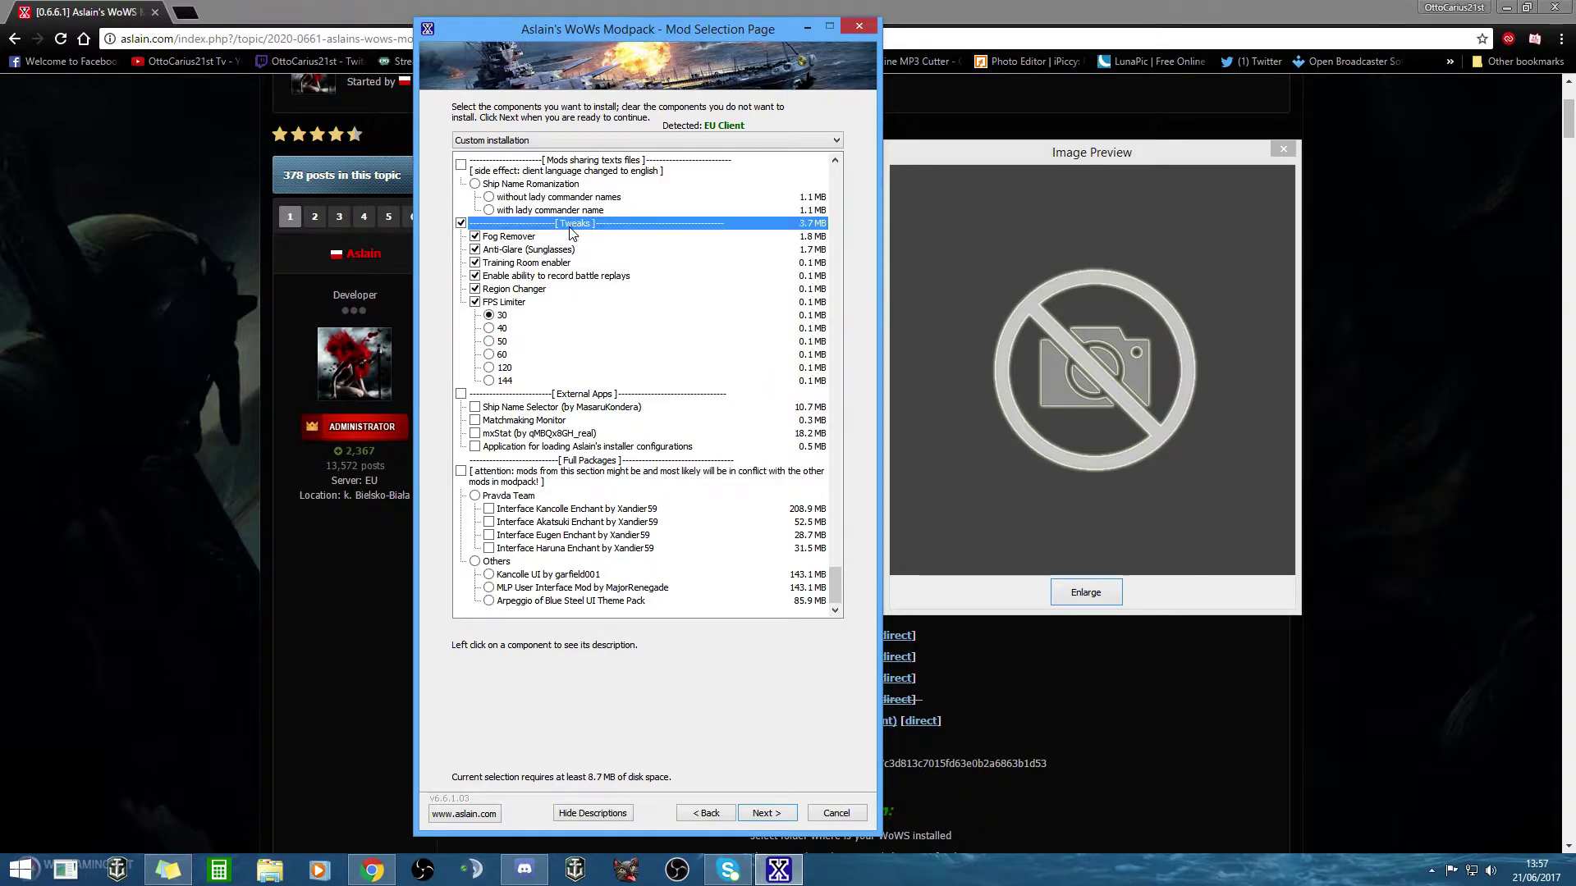
click(461, 222)
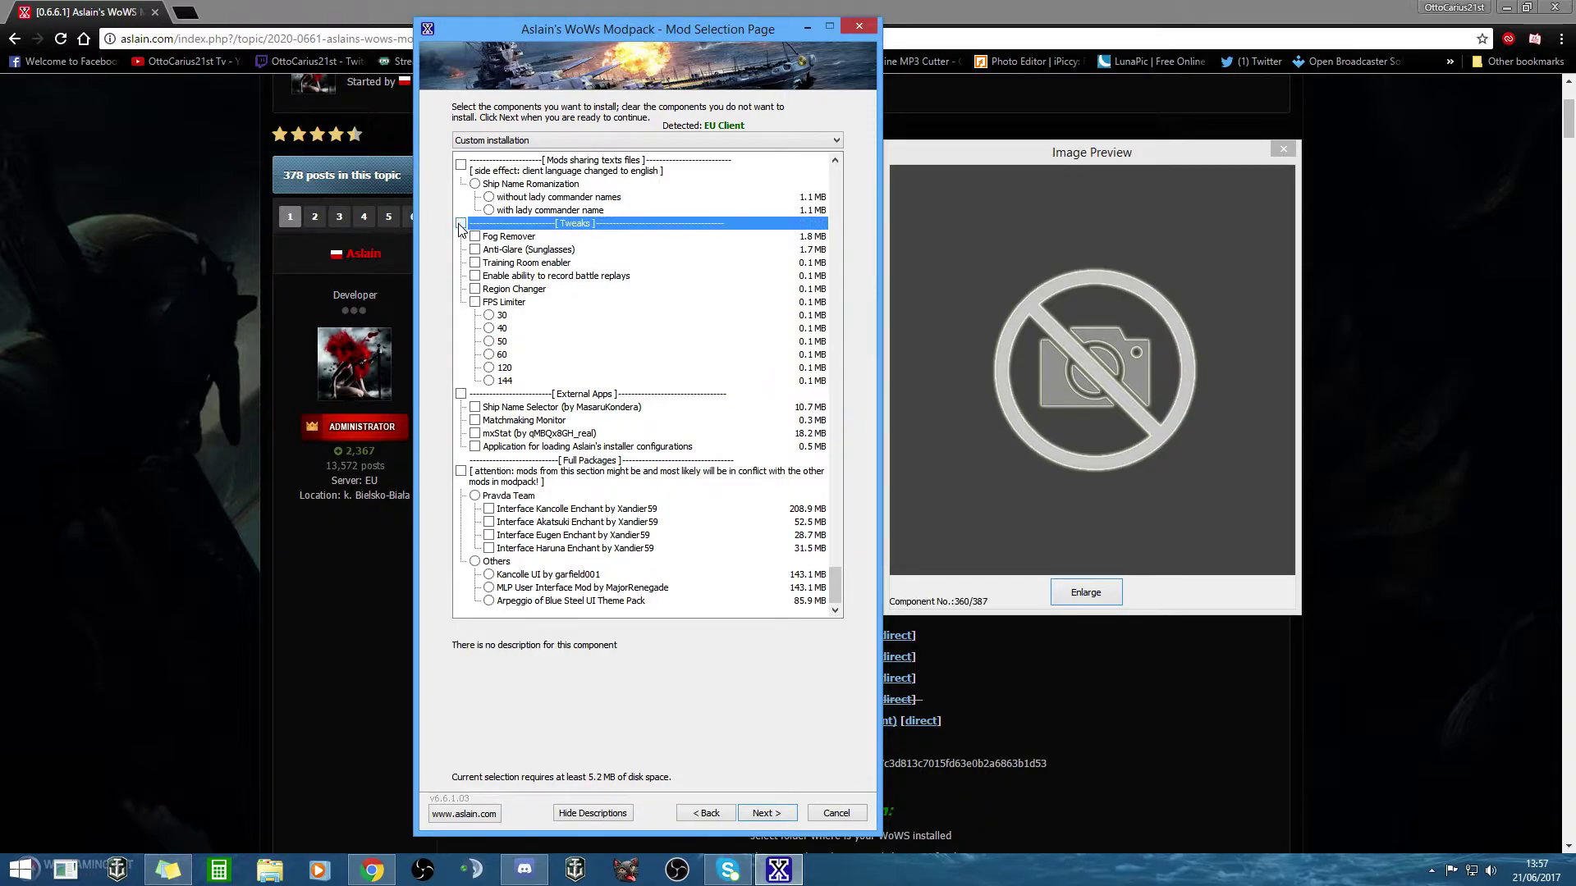
click(475, 262)
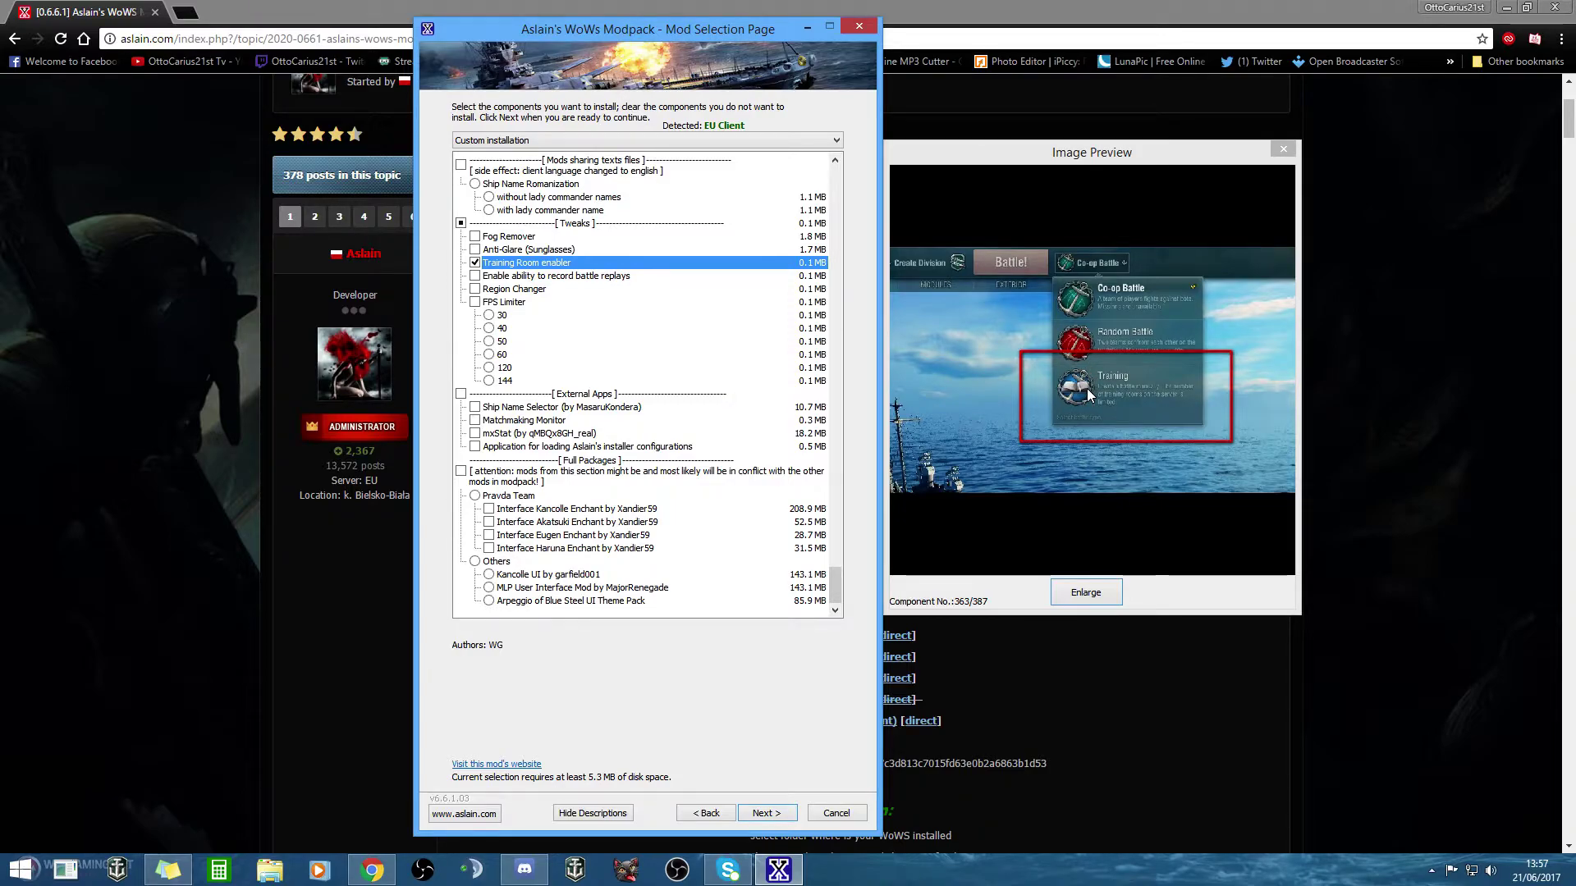
click(475, 289)
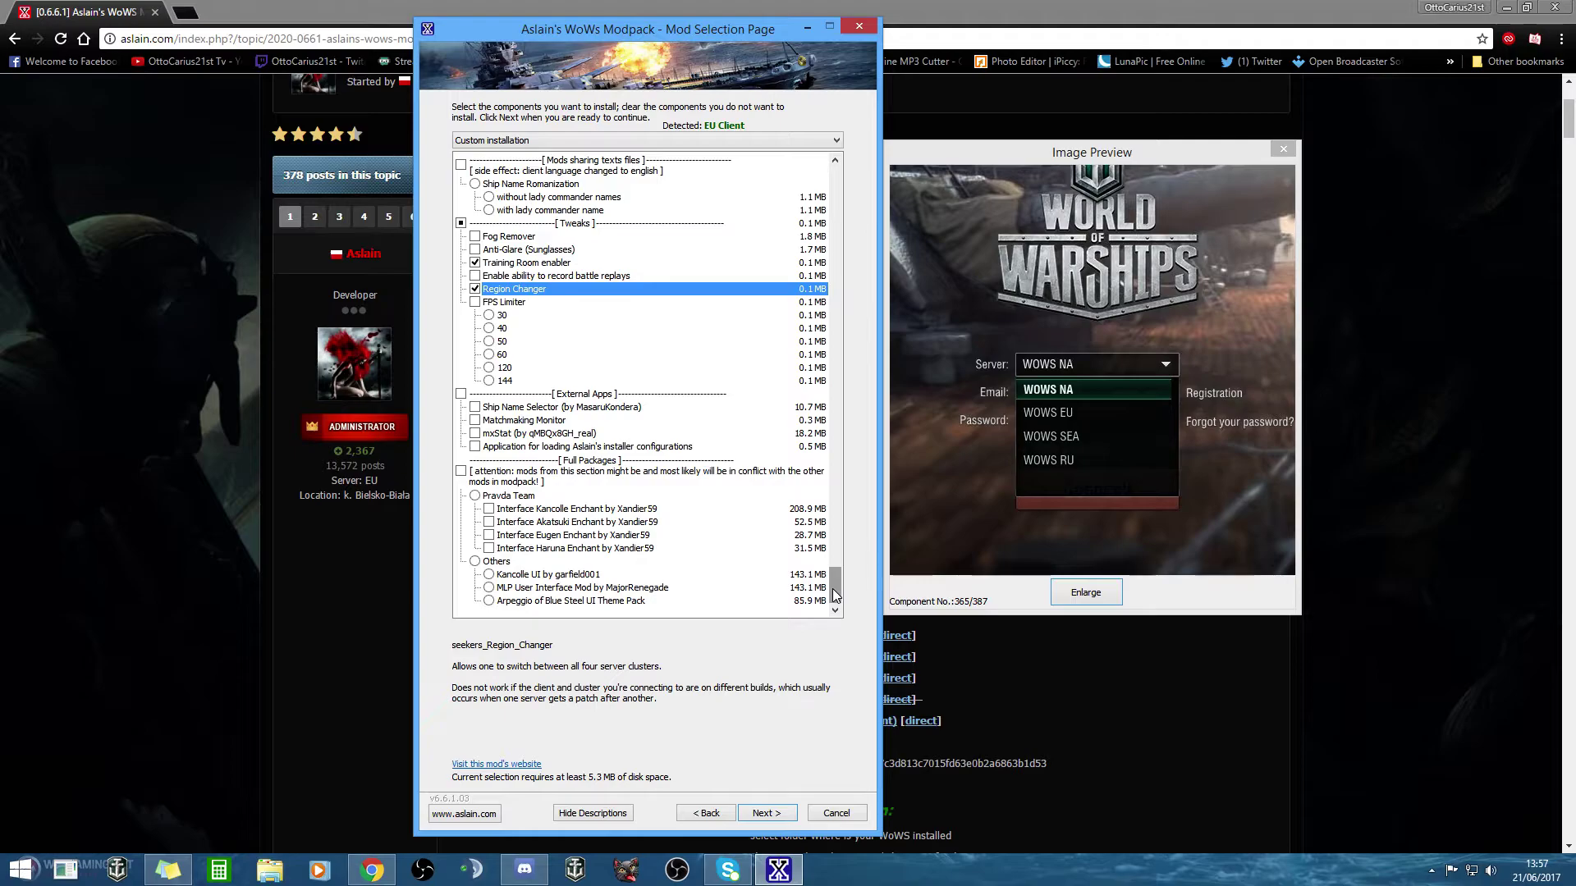
Step: Under Alt Hud's smoke counter, choose the option that places the counter on the left side
drag(834, 590, 818, 491)
scroll(812, 484, up, 3)
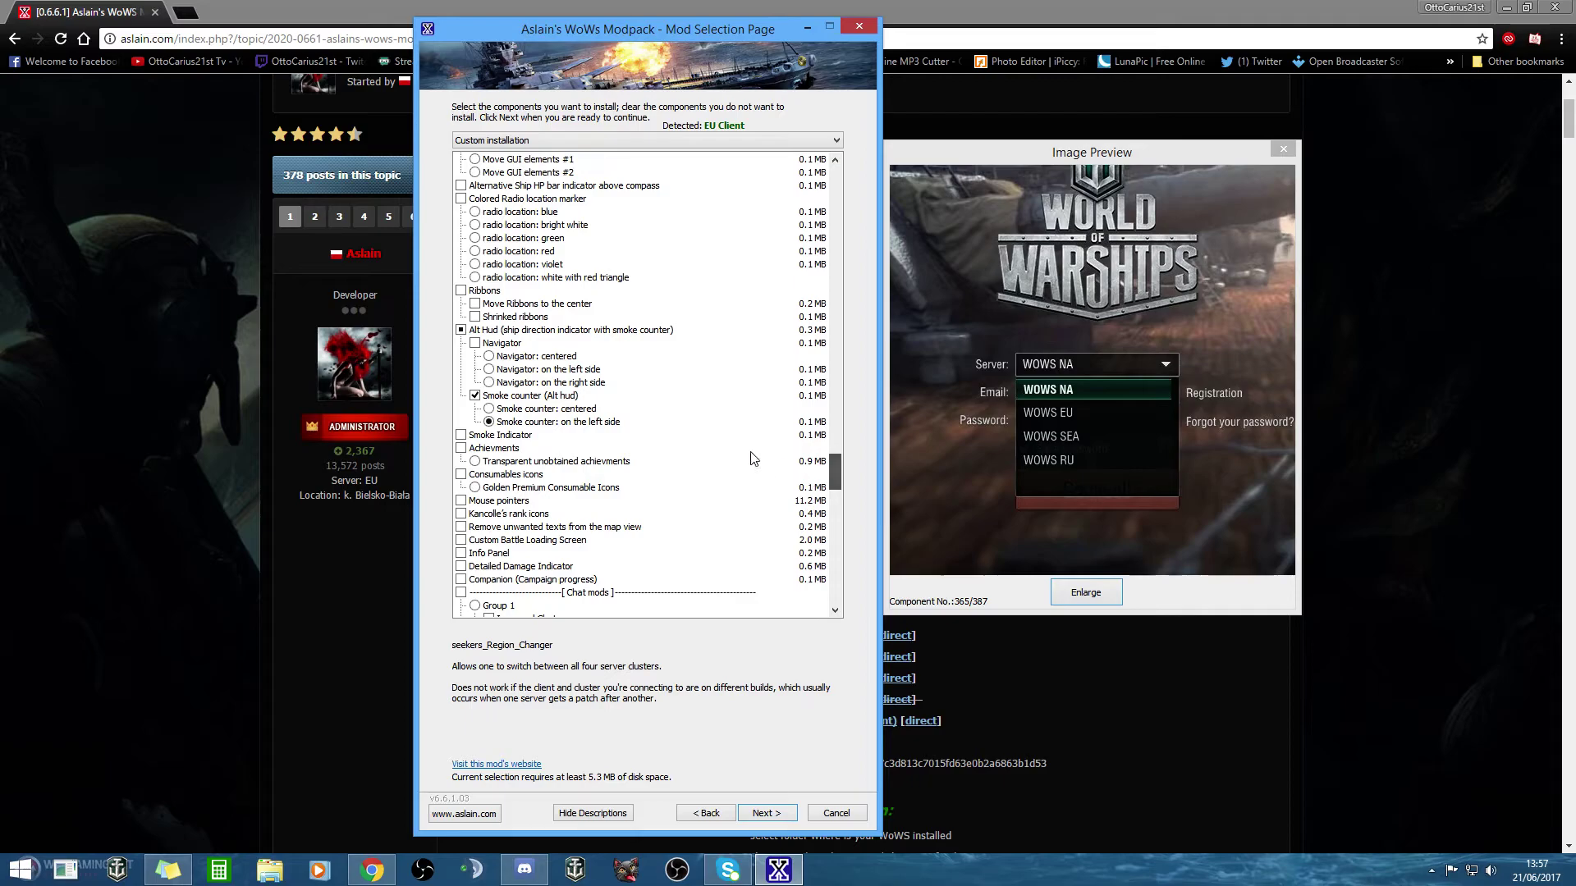
click(490, 422)
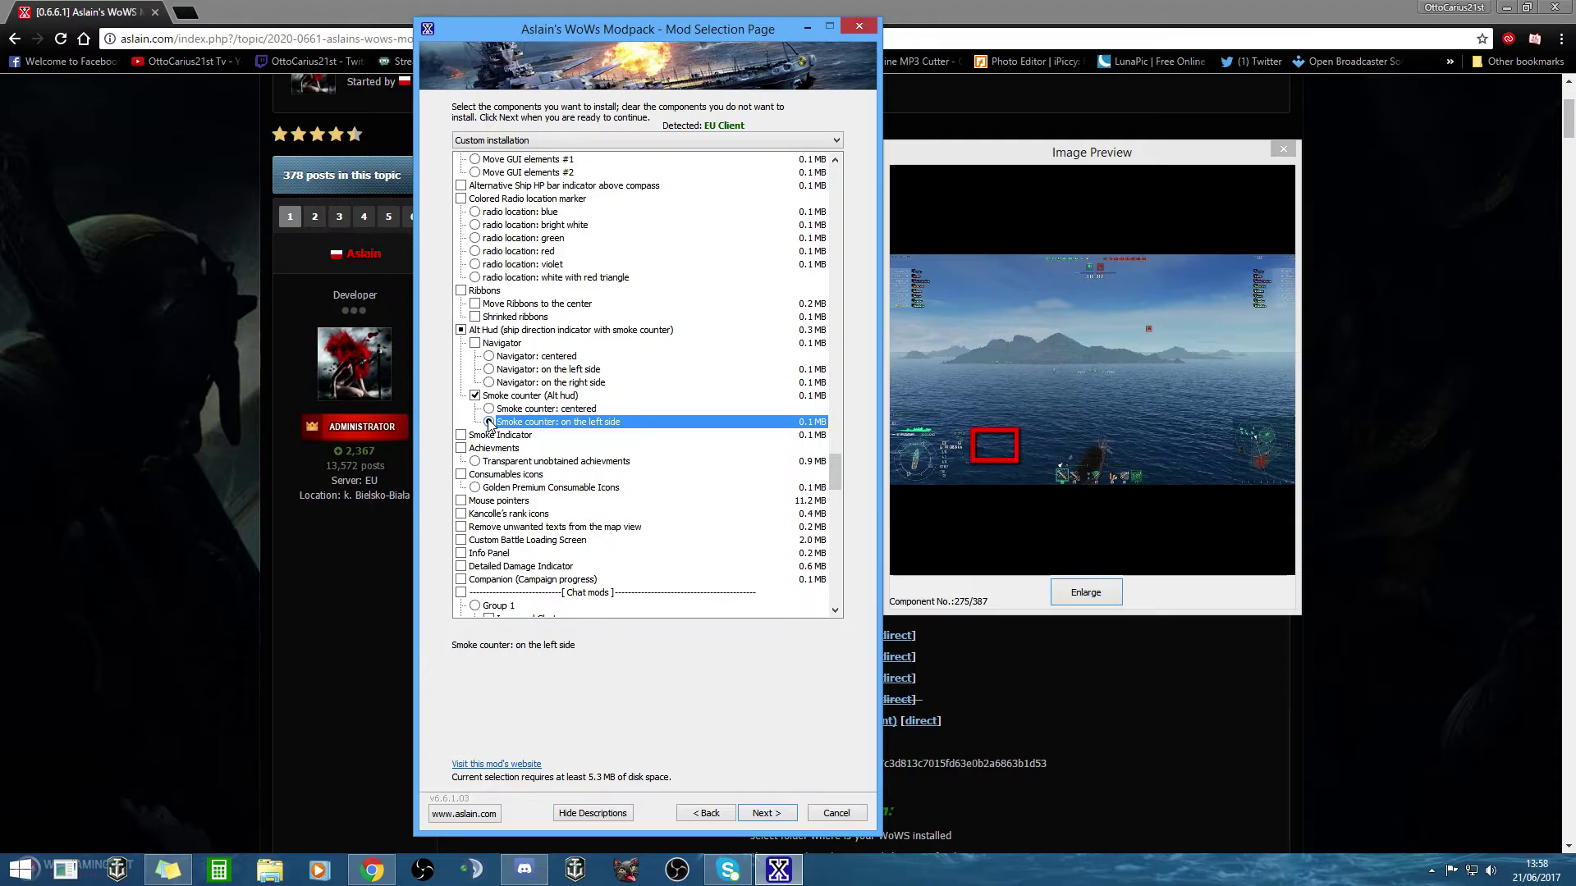
click(489, 422)
Step: Accept the mod selection and the installation options that remove all previous mods and create a desktop shortcut
drag(839, 471, 835, 608)
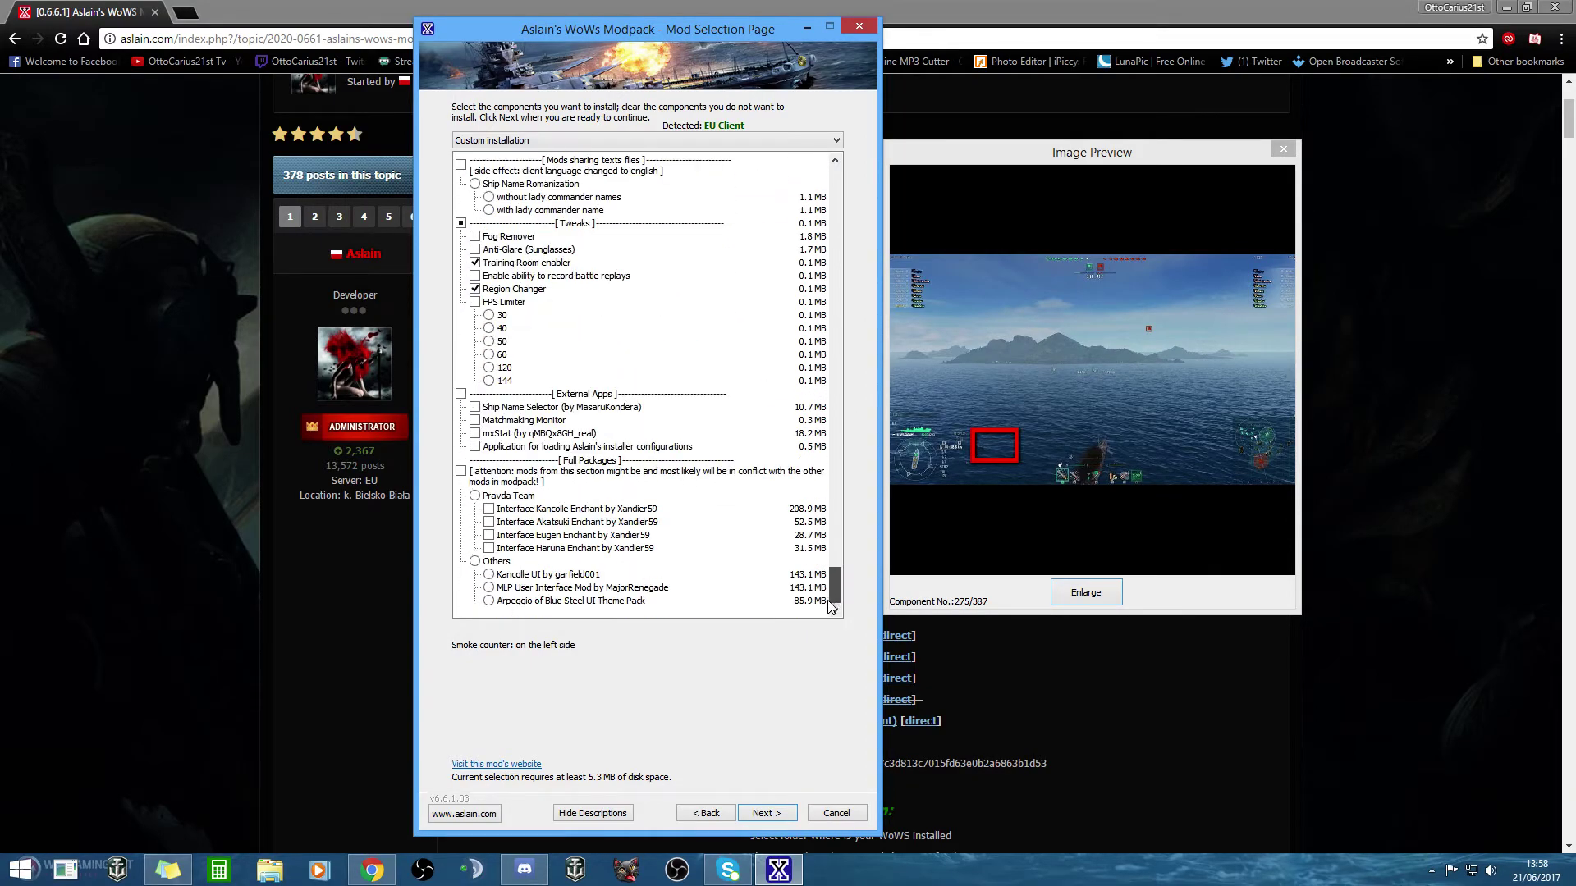
click(762, 814)
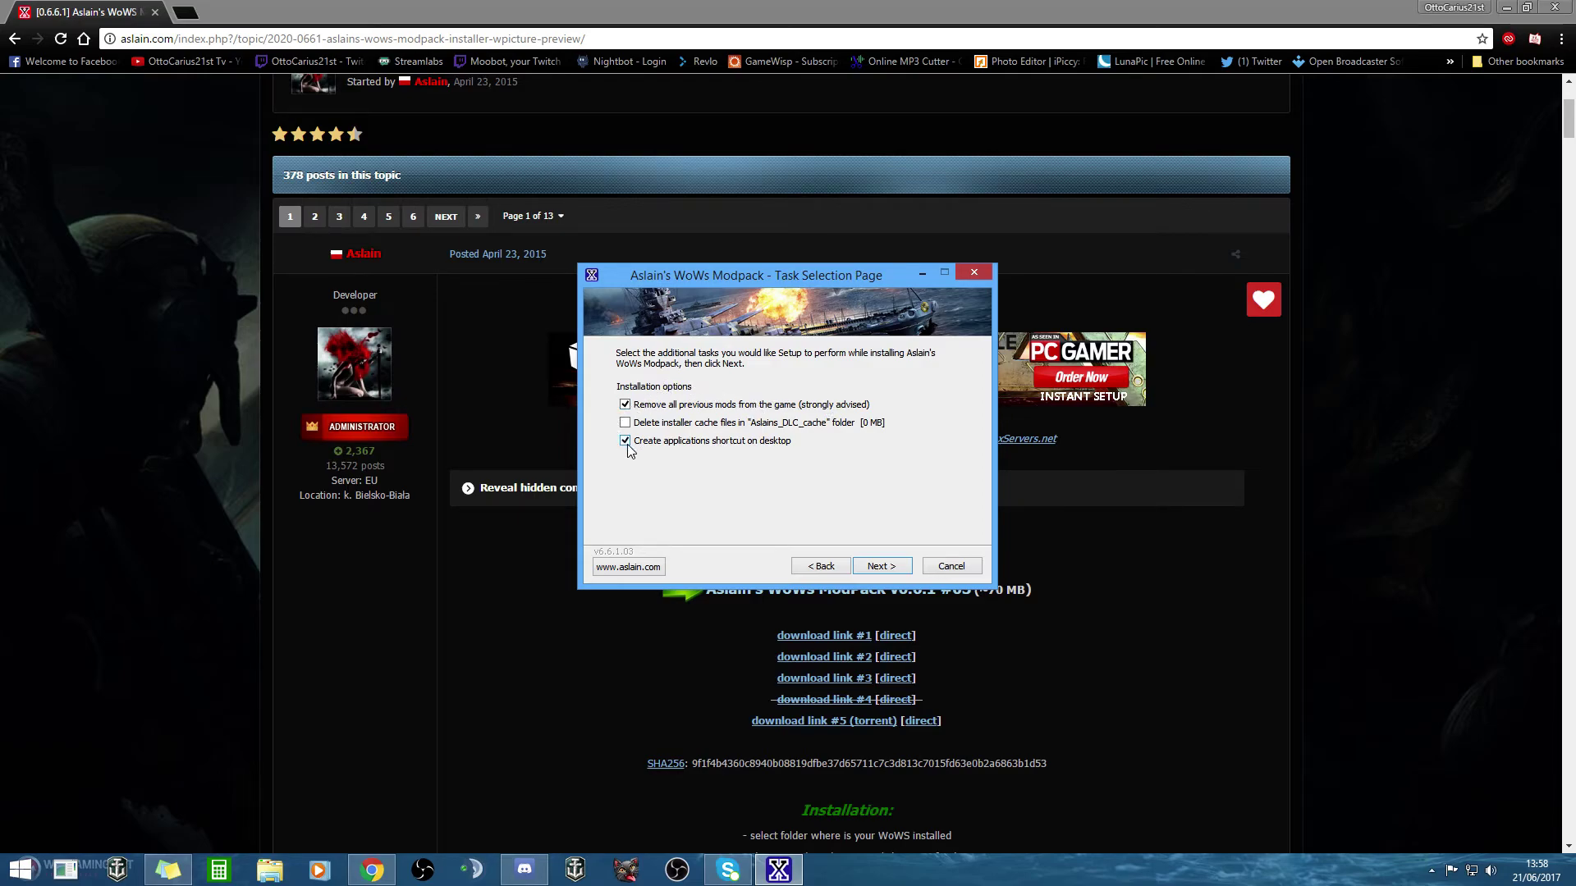
click(871, 571)
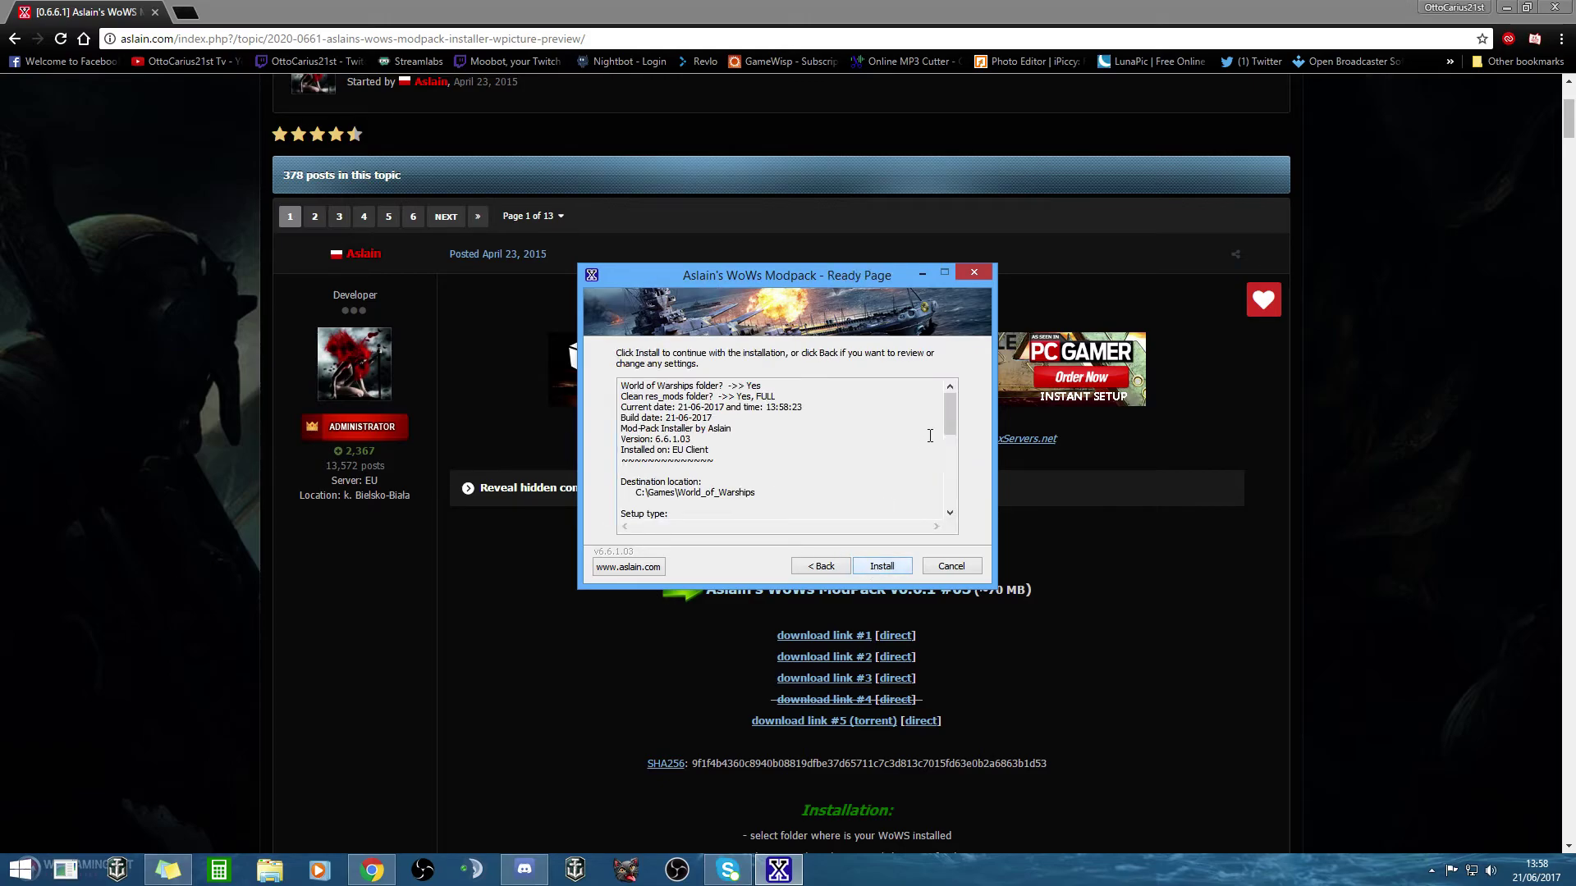
Step: Install the modpack after reviewing the installation summary, and exit the setup without launching World of Warships
scroll(912, 400, down, 5)
scroll(913, 400, up, 6)
drag(950, 427, 950, 485)
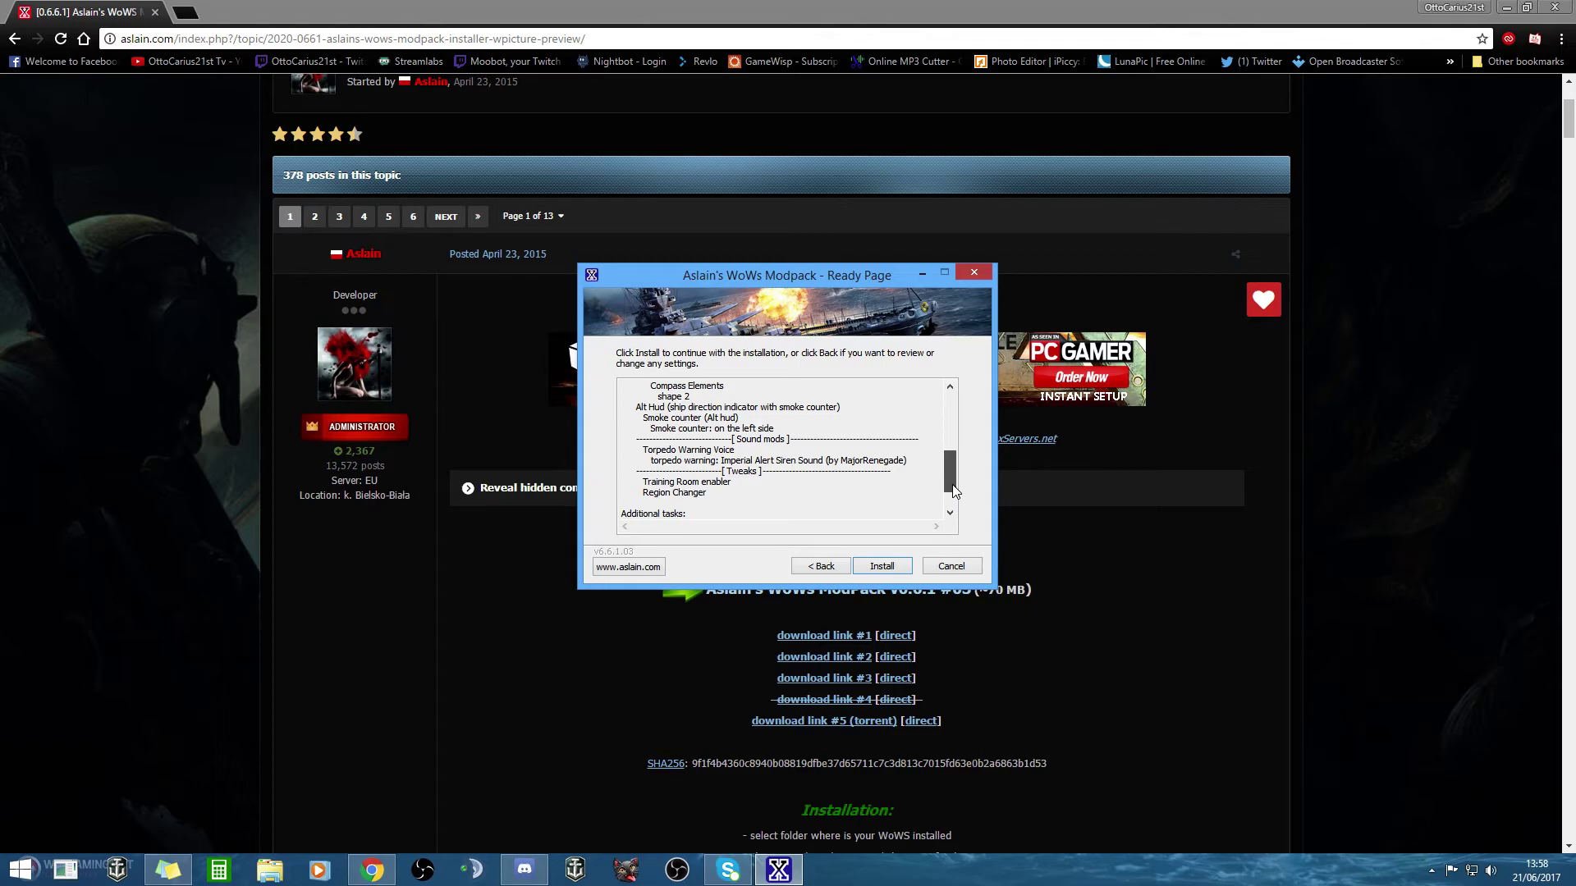
drag(951, 485, 954, 481)
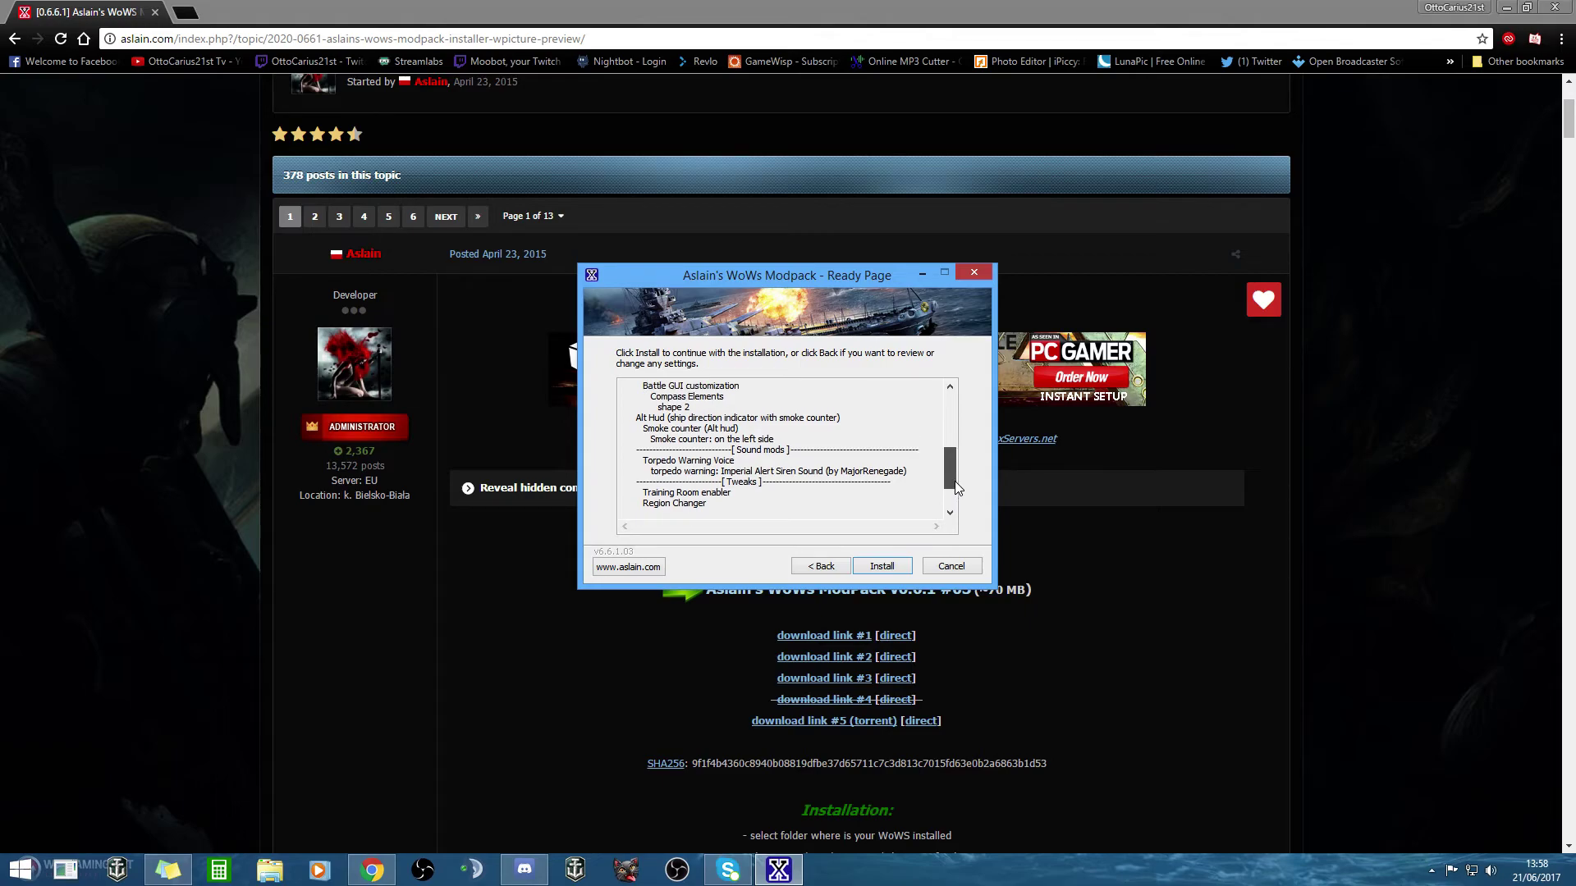
drag(955, 488, 954, 506)
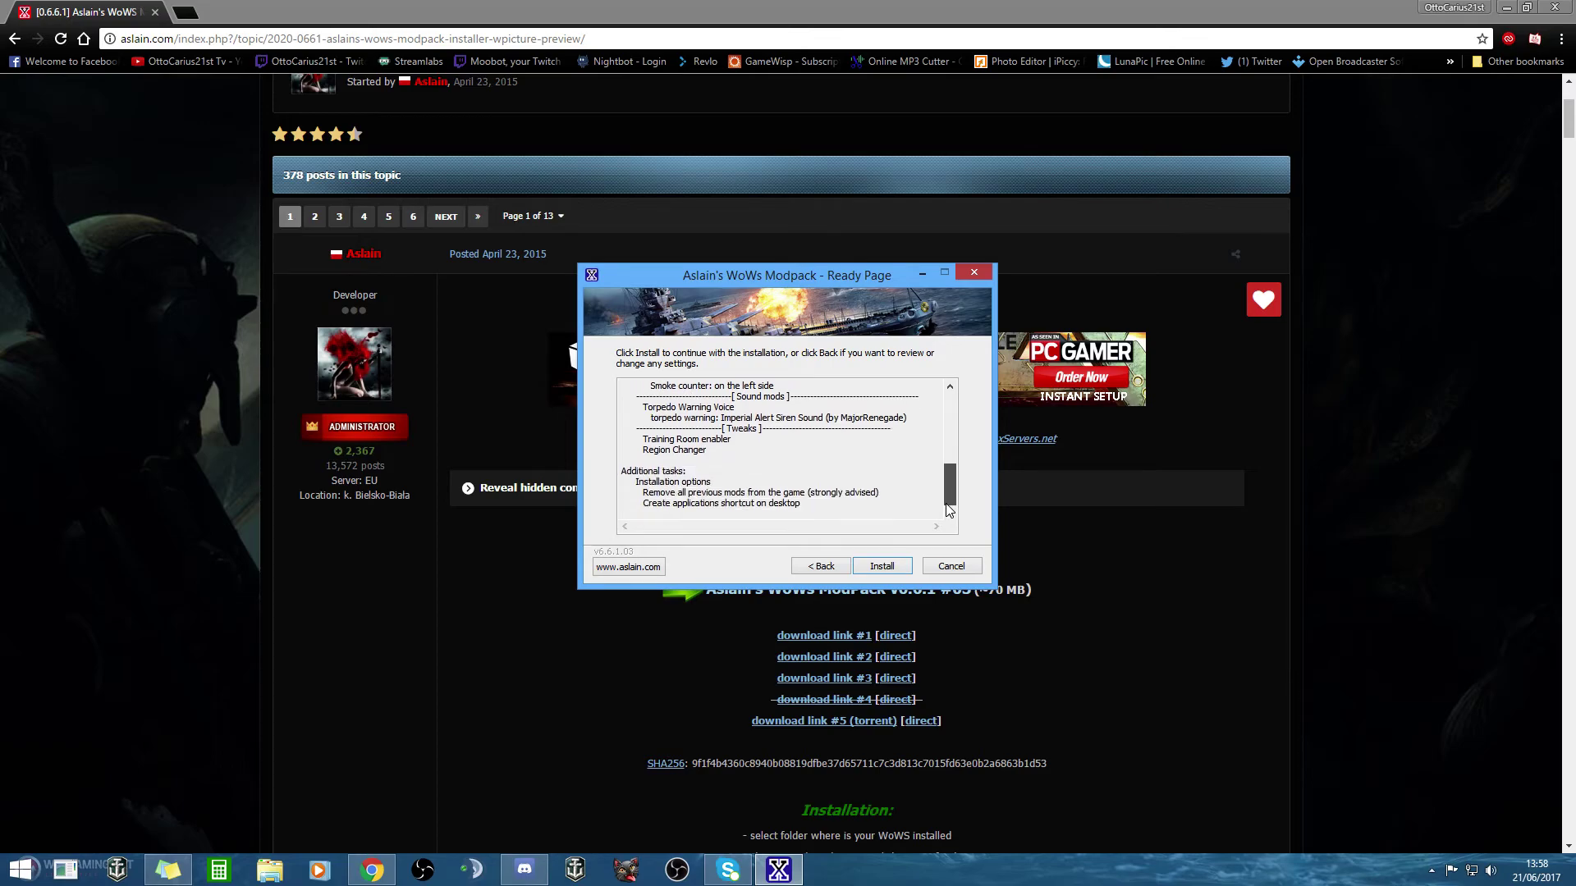
click(883, 567)
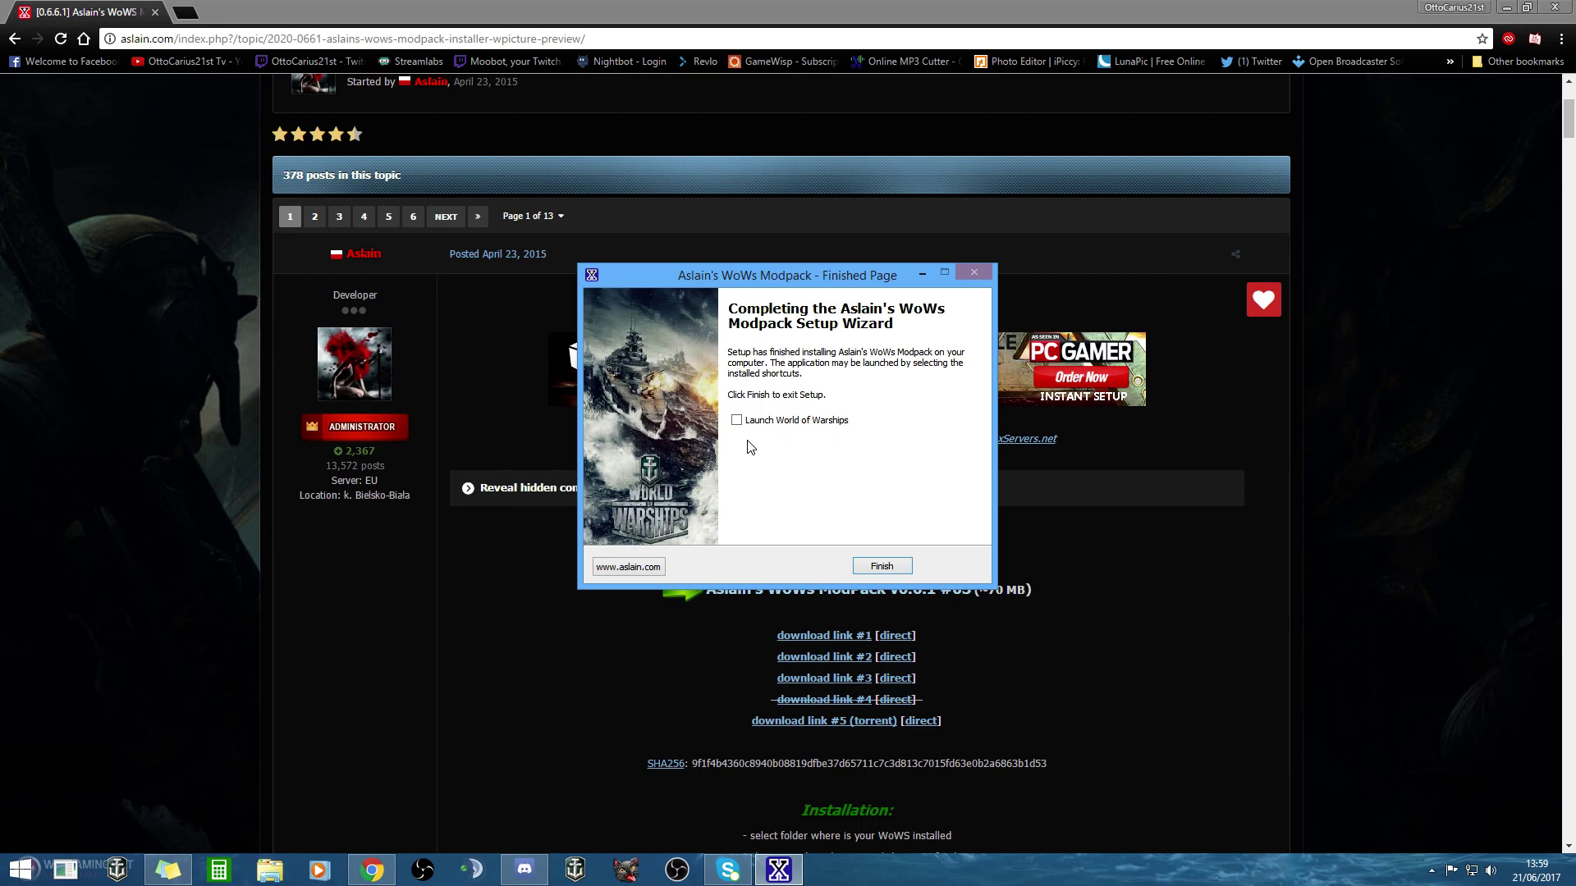
click(866, 568)
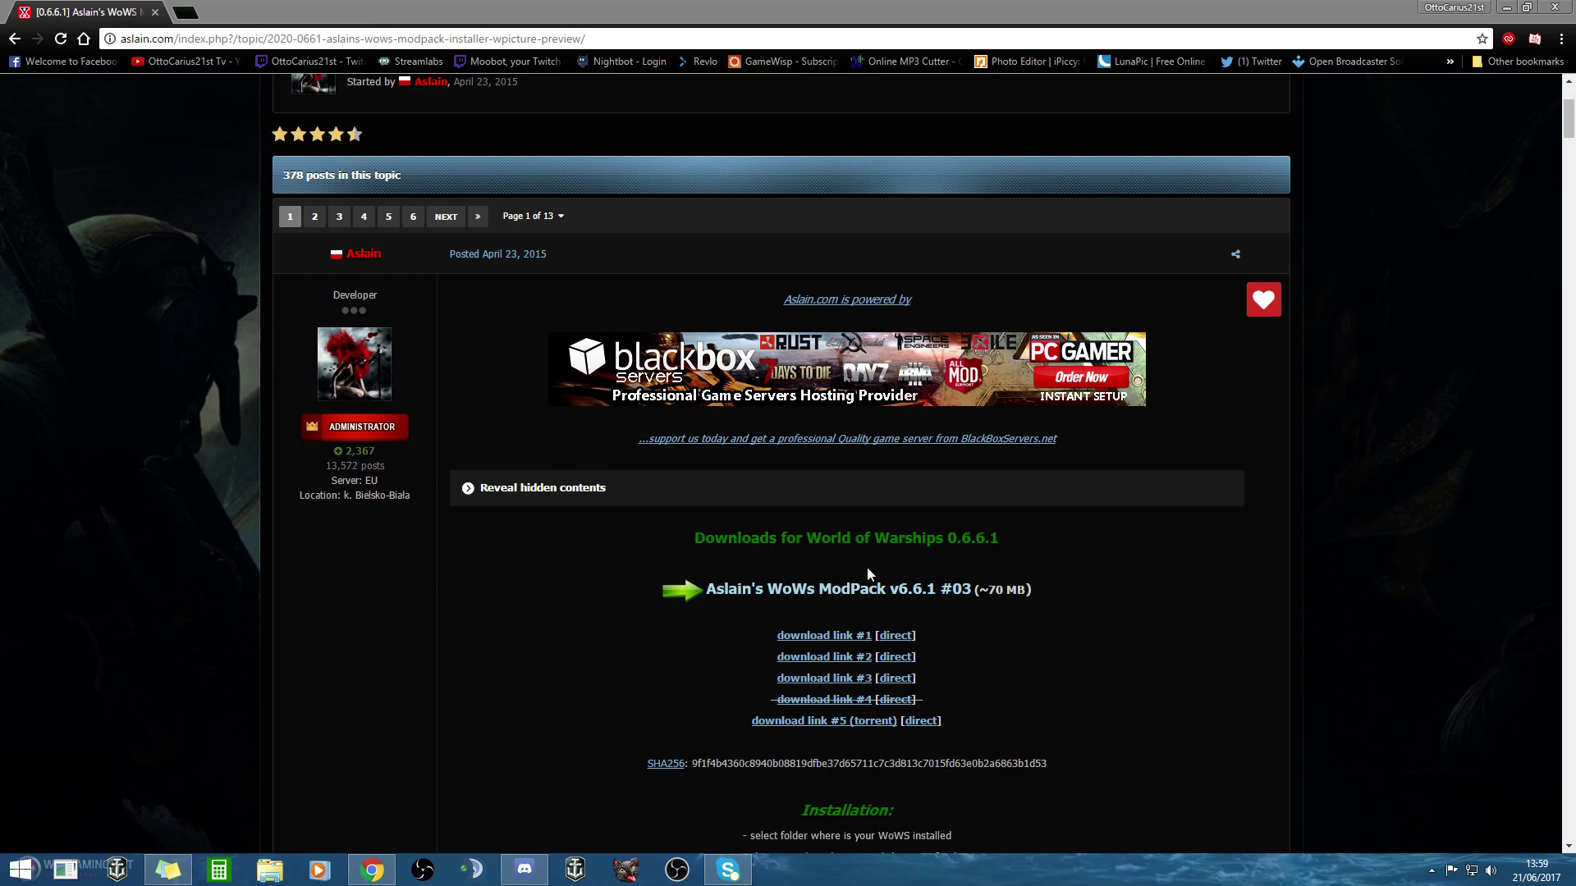